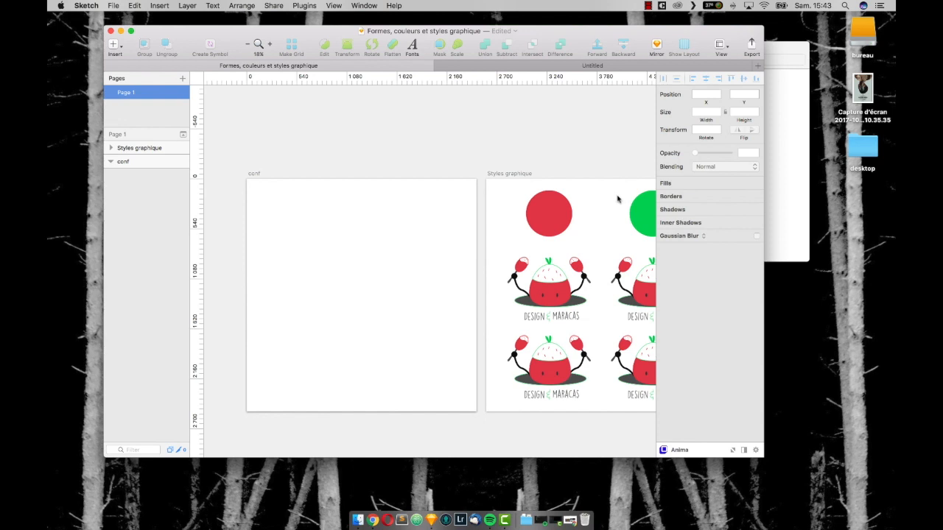
Draw a rectangle about 1657 by 964 on the conf artboard and move it to about X 412, Y 294
left_click(140, 163)
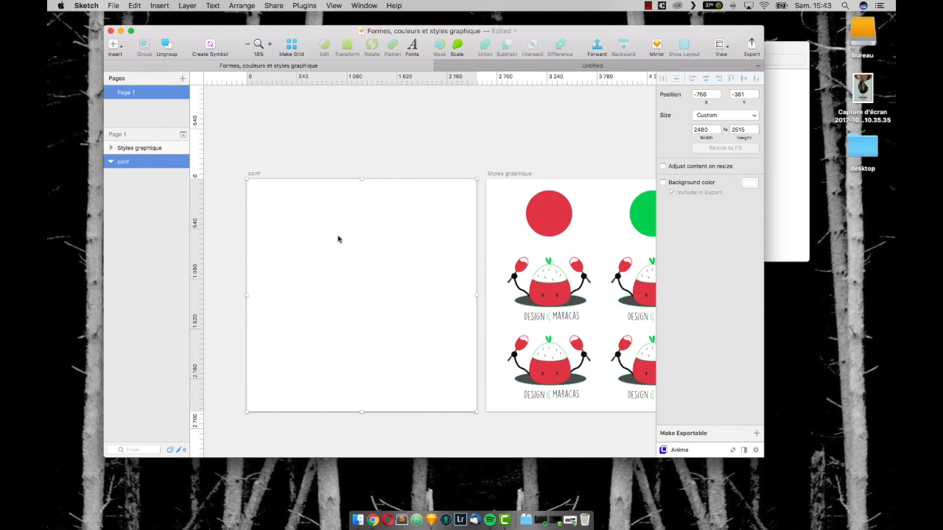
scroll(331, 241, "up", 5)
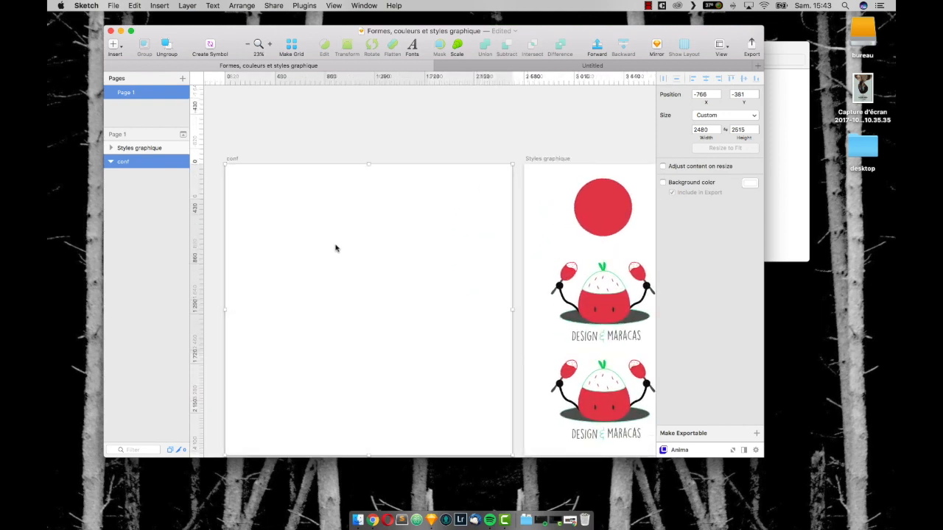
scroll(389, 242, "down", 2)
left_click_drag(390, 242, 387, 233)
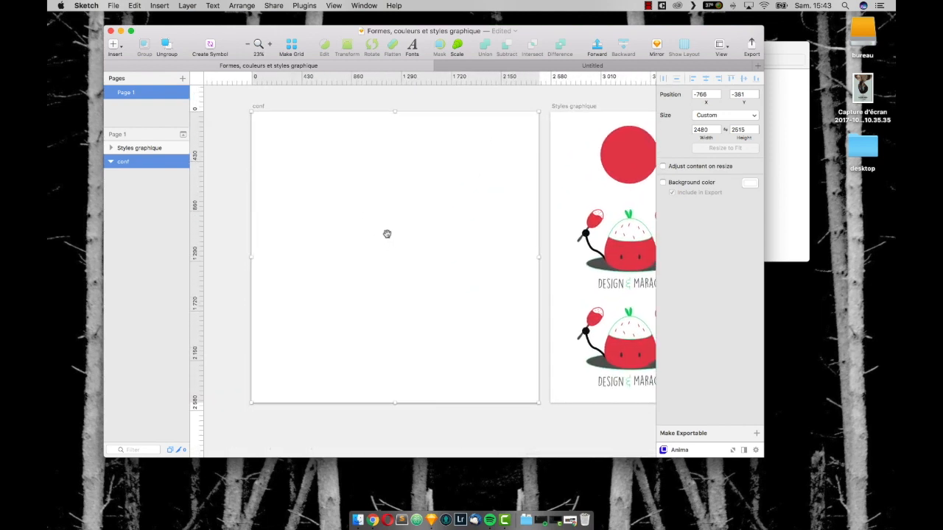
left_click(116, 46)
mouse_move(143, 60)
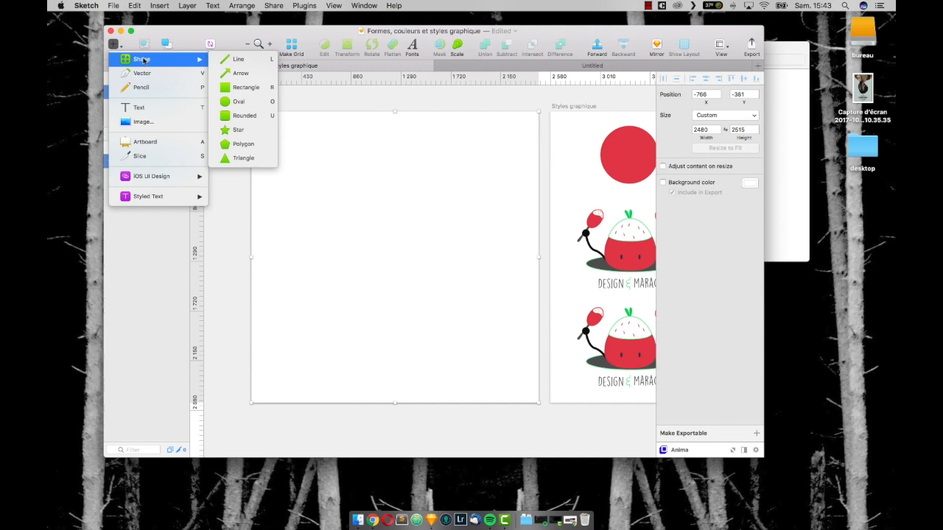
left_click(252, 93)
left_click_drag(265, 131, 457, 243)
left_click_drag(357, 177, 391, 192)
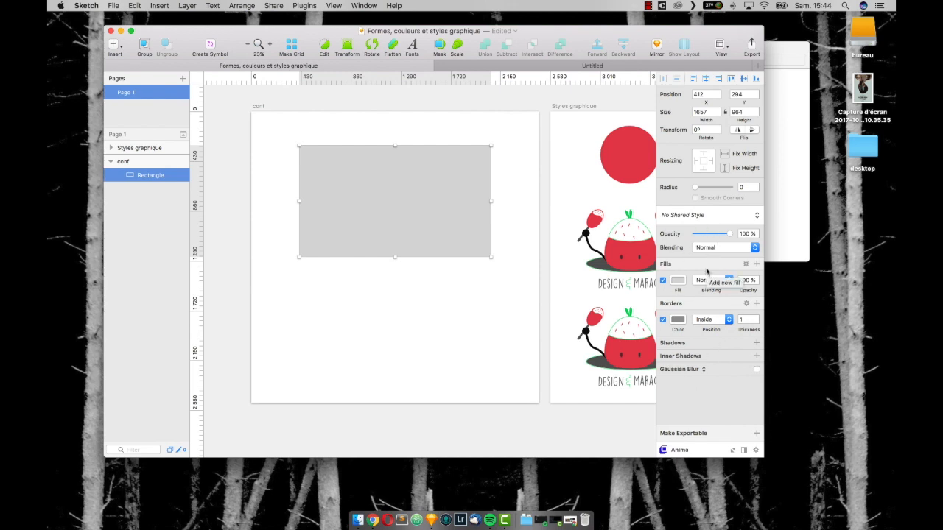
Try out the rectangle's corner radius, reset it to 0, and move the rectangle up to about Y 152
mouse_move(695, 189)
left_mouse_down()
mouse_move(705, 190)
mouse_move(684, 190)
left_mouse_up()
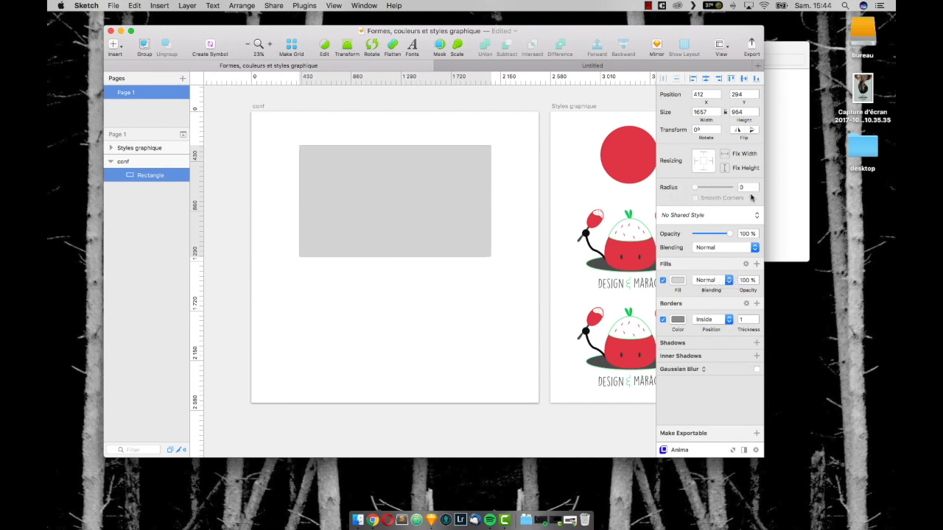
left_click_drag(434, 175, 432, 155)
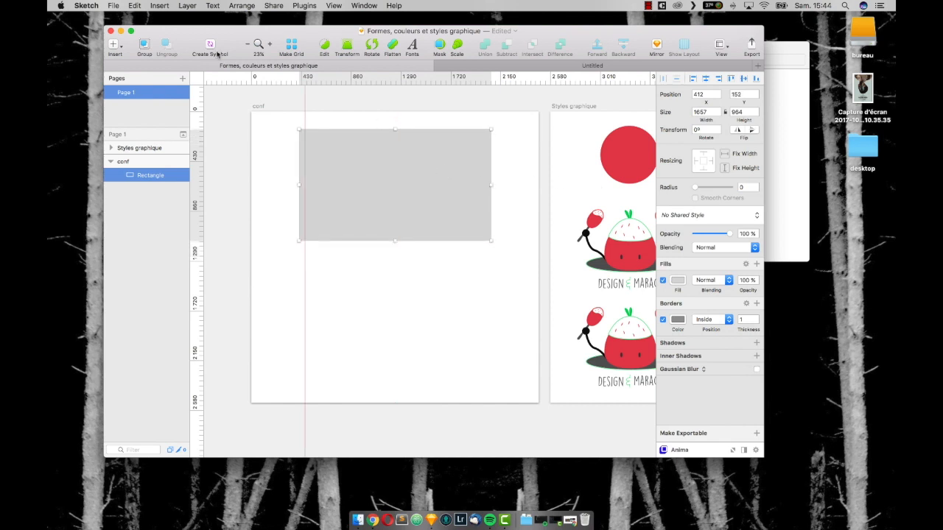
Draw a star about 786 by 786 and place it below the rectangle on the conf artboard
left_click(120, 50)
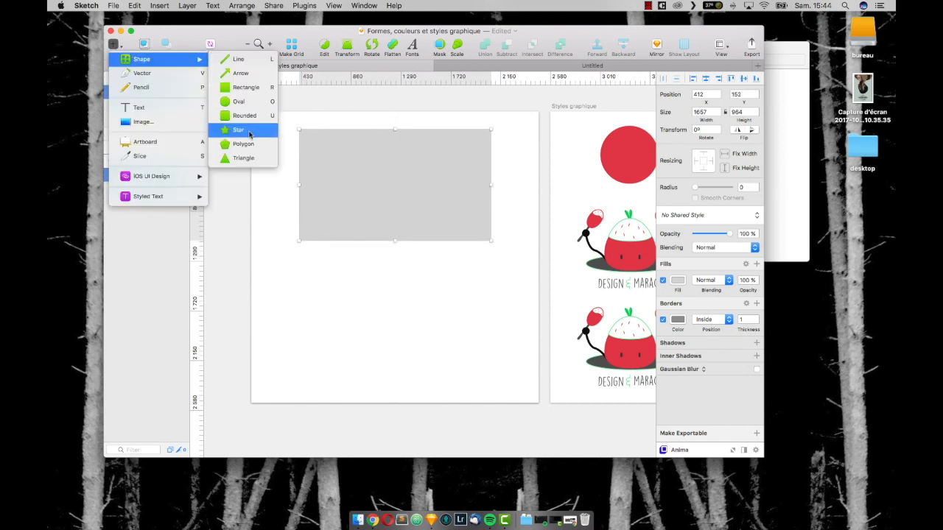
left_click(247, 132)
left_click_drag(336, 257, 428, 348)
left_click_drag(385, 306, 405, 329)
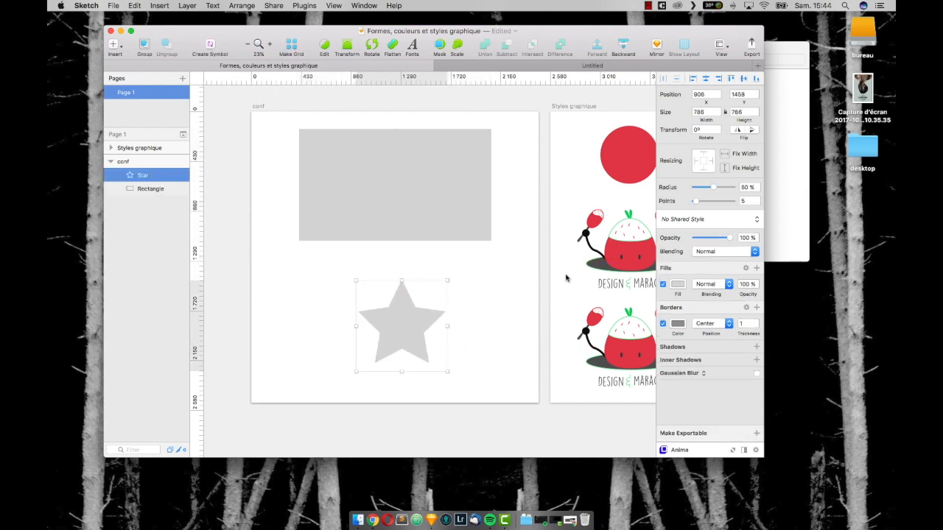
Try the star with 35 points and a 93% radius, and delete it
mouse_move(695, 202)
left_mouse_down()
mouse_move(713, 205)
mouse_move(695, 203)
left_mouse_up()
left_click_drag(696, 203, 724, 203)
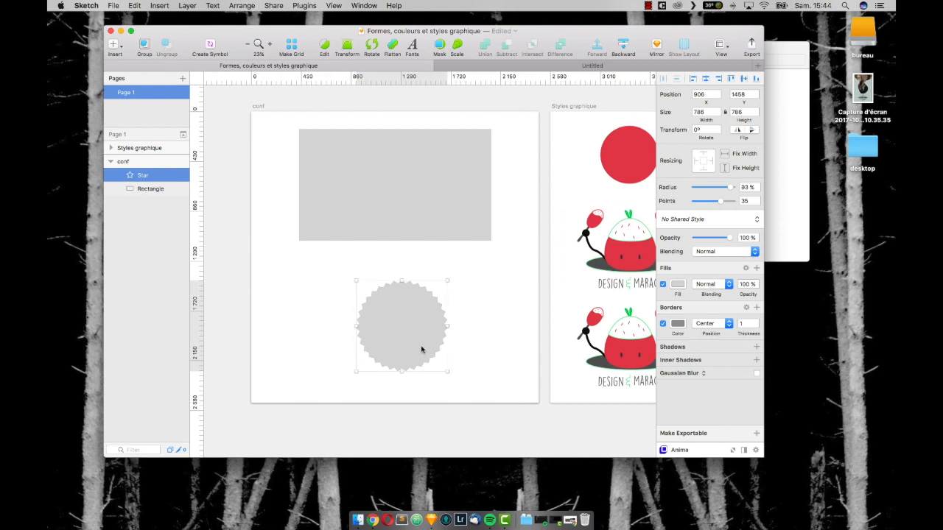
key("Delete")
Set the rectangle's position to X 0 and Y 0
left_click(433, 168)
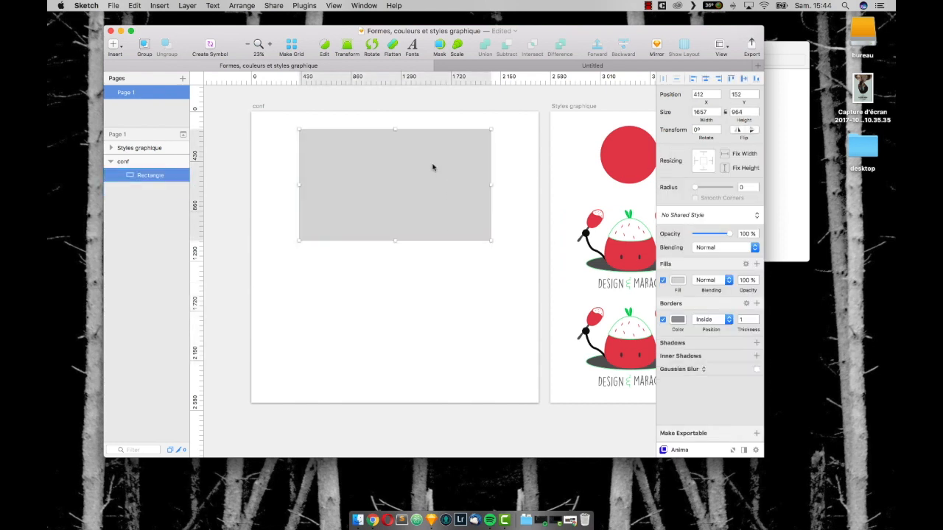
left_click(706, 94)
type("0")
left_click(731, 93)
type("0")
key("Return")
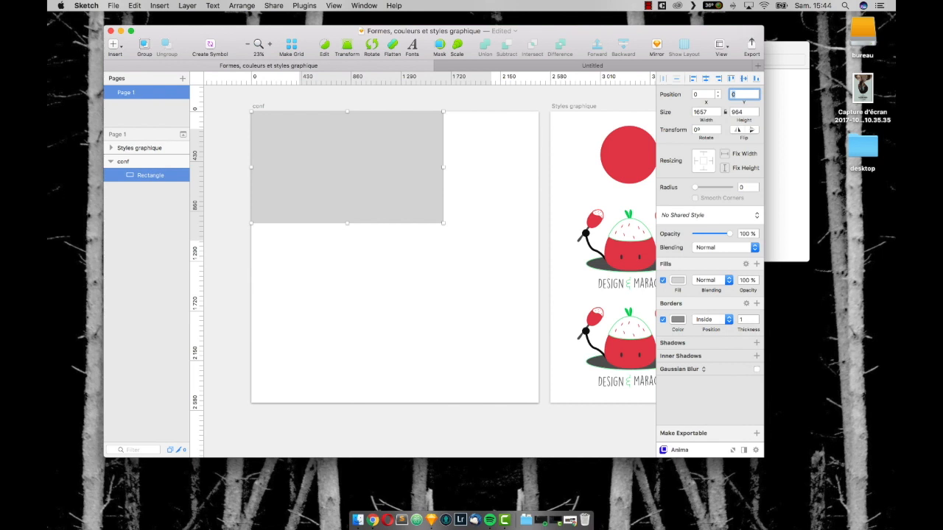
Move the rectangle away from the artboard corner and align it to the artboard's horizontal and vertical centre
left_click_drag(347, 198, 360, 124)
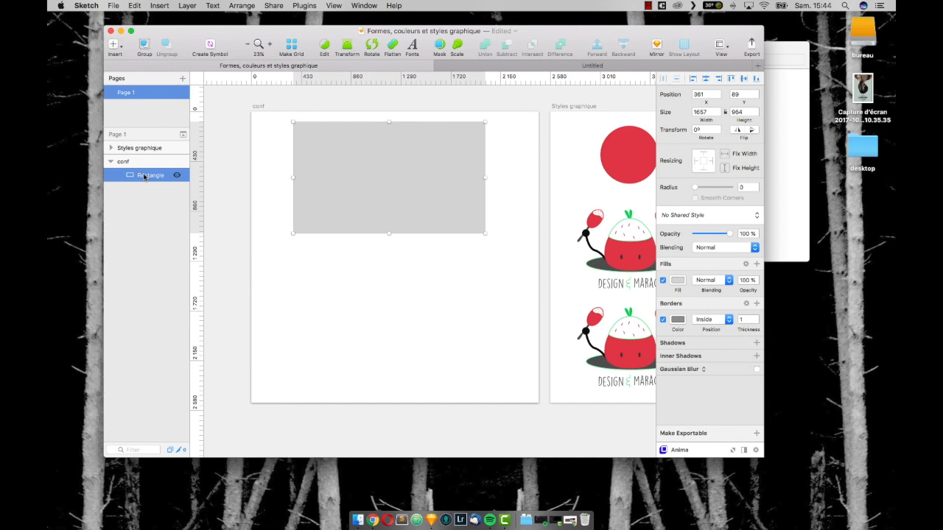
left_click(706, 80)
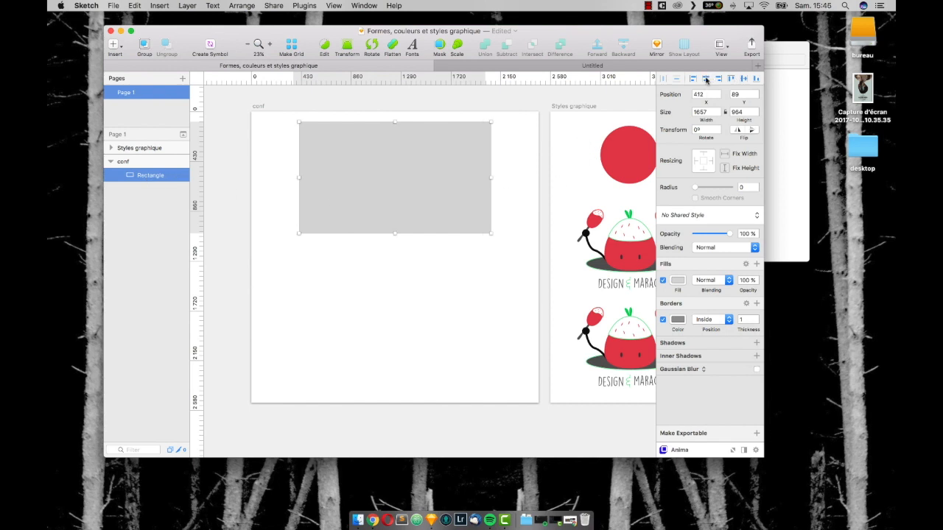
left_click(742, 80)
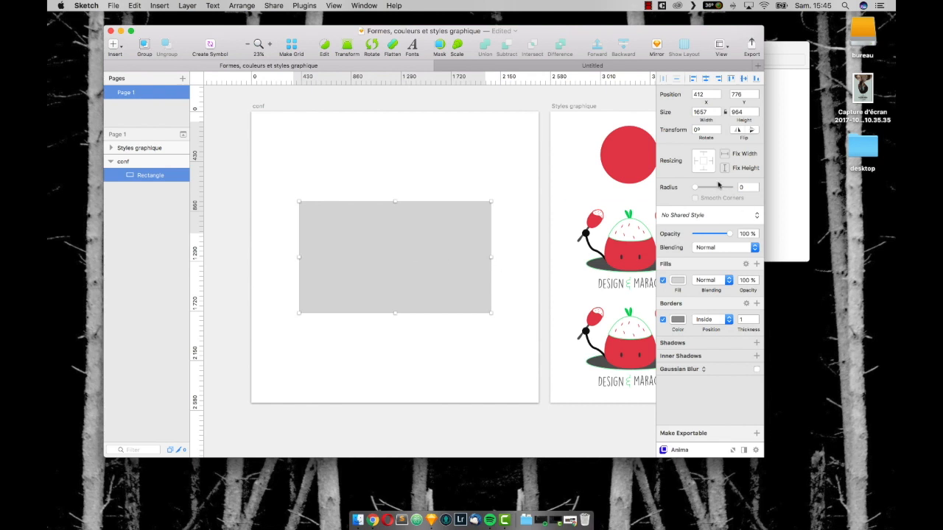
Try out the rectangle's corner radius, reset it to 0, and move the rectangle to about X 412, Y 523
mouse_move(696, 188)
left_mouse_down()
mouse_move(717, 190)
mouse_move(685, 190)
left_mouse_up()
left_click_drag(421, 246, 398, 198)
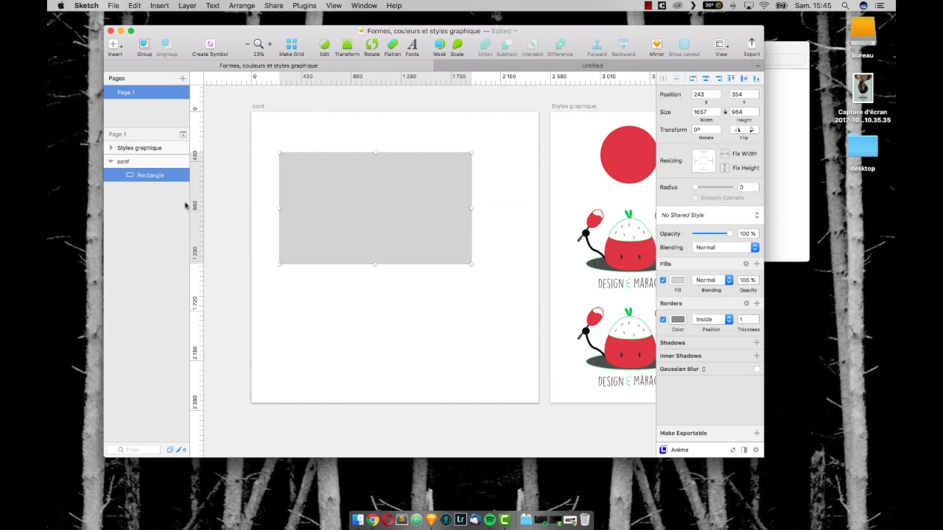
left_click_drag(371, 208, 389, 219)
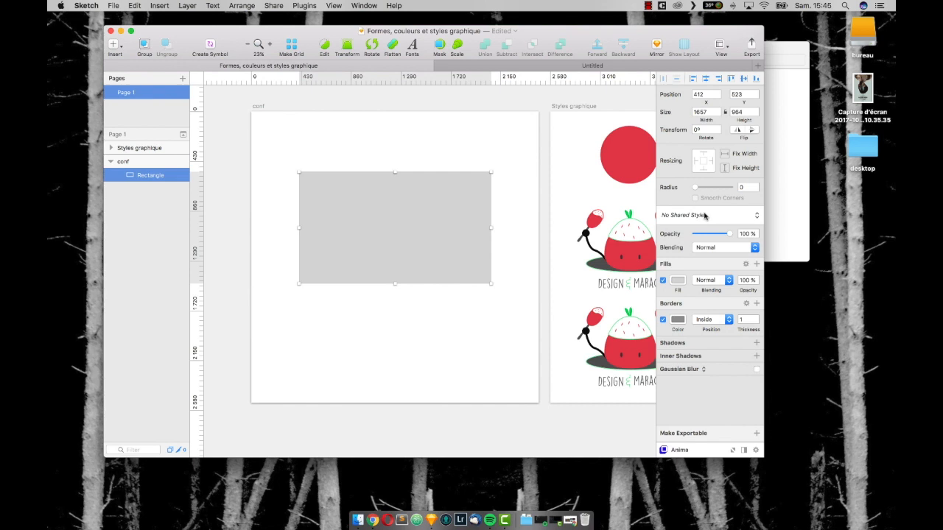
Try out the rectangle's opacity, returning it to 100%, and turn its fill off and back on
mouse_move(728, 234)
left_mouse_down()
mouse_move(696, 235)
mouse_move(732, 234)
left_mouse_up()
left_click(663, 280)
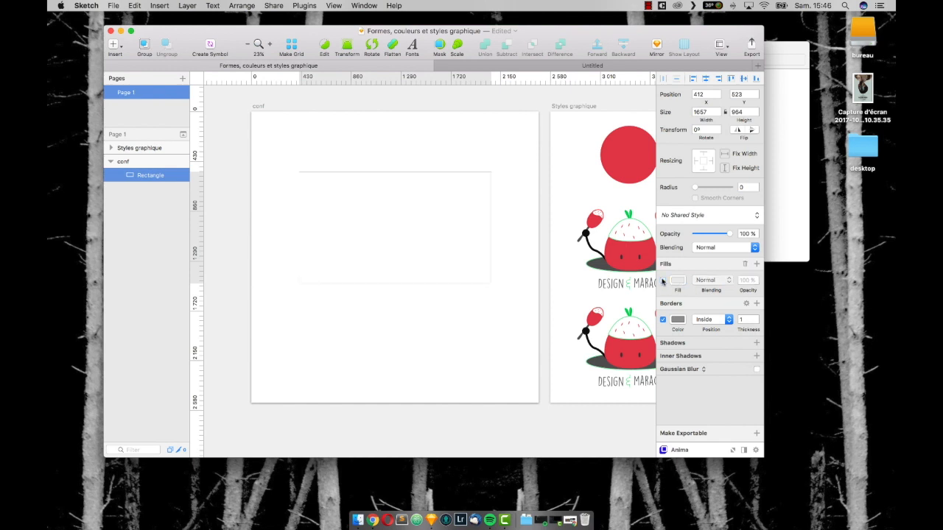
left_click(662, 280)
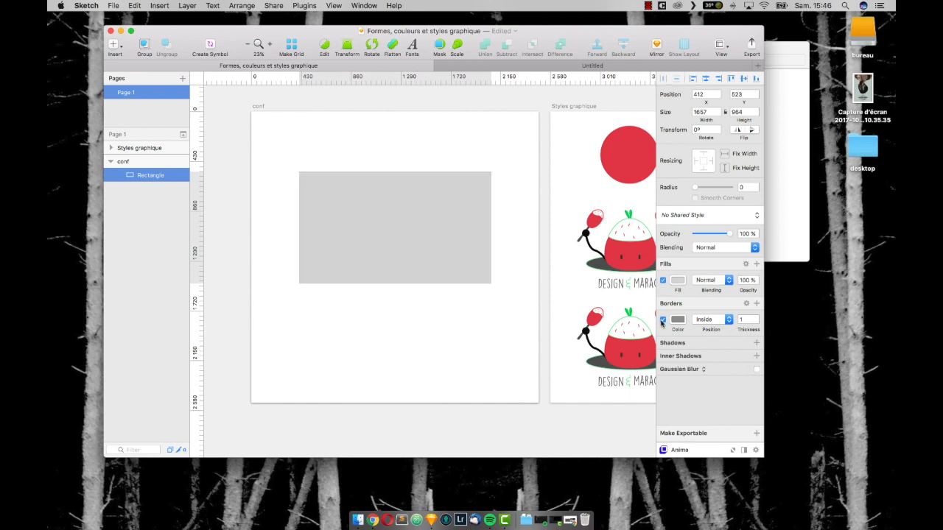
Increase the rectangle's border thickness to 17, toggle the border off and on, and adjust the thickness to 19
left_click_drag(745, 330, 753, 331)
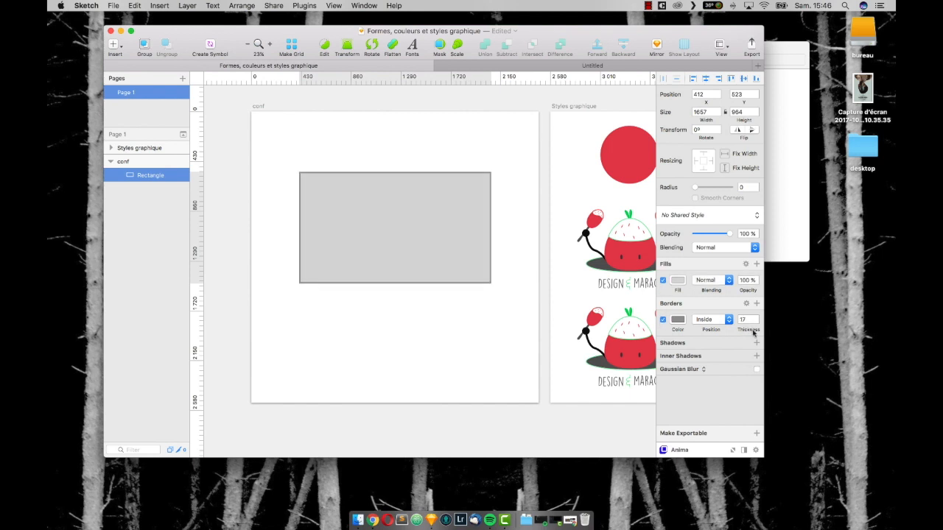
left_click(662, 320)
left_click(662, 320)
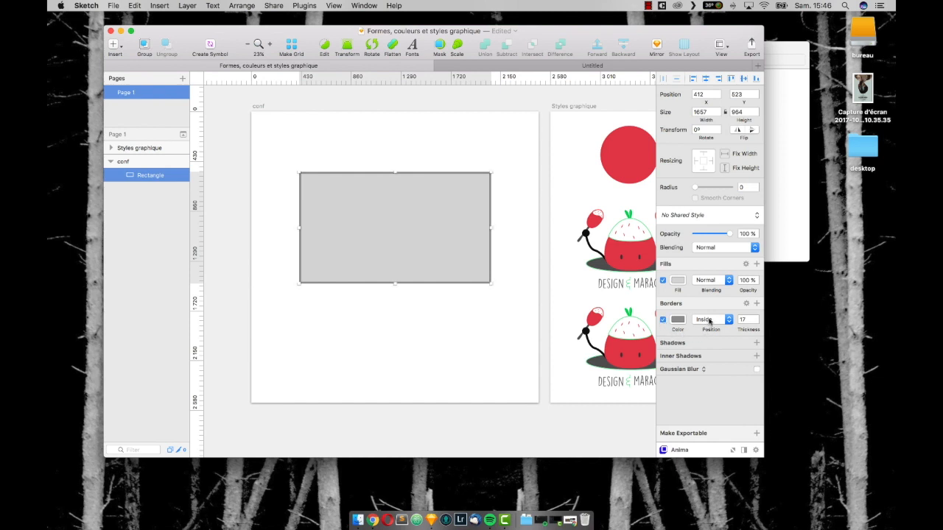
mouse_move(741, 330)
left_mouse_down()
mouse_move(754, 331)
mouse_move(740, 330)
left_mouse_up()
left_click_drag(741, 330, 745, 331)
Try the rectangle's border position as Outside and Center, and turn the border off
left_click(722, 321)
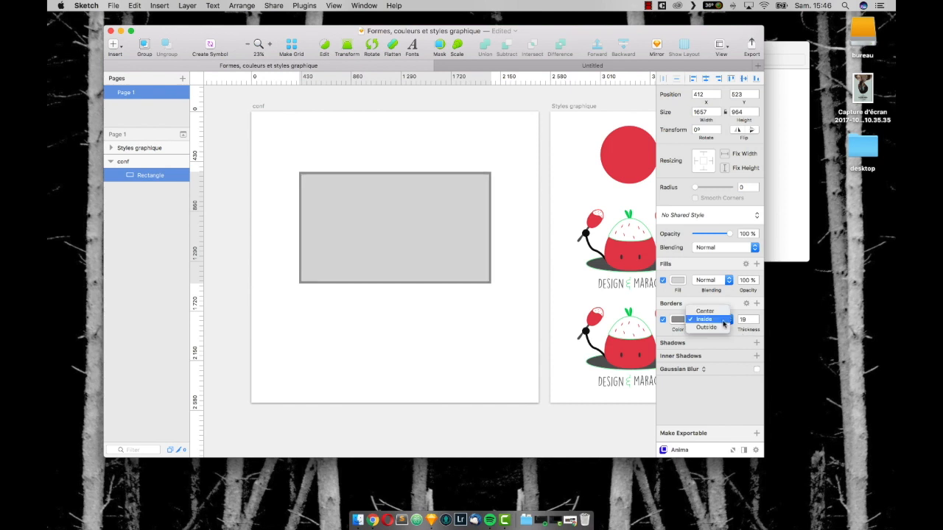
left_click(718, 329)
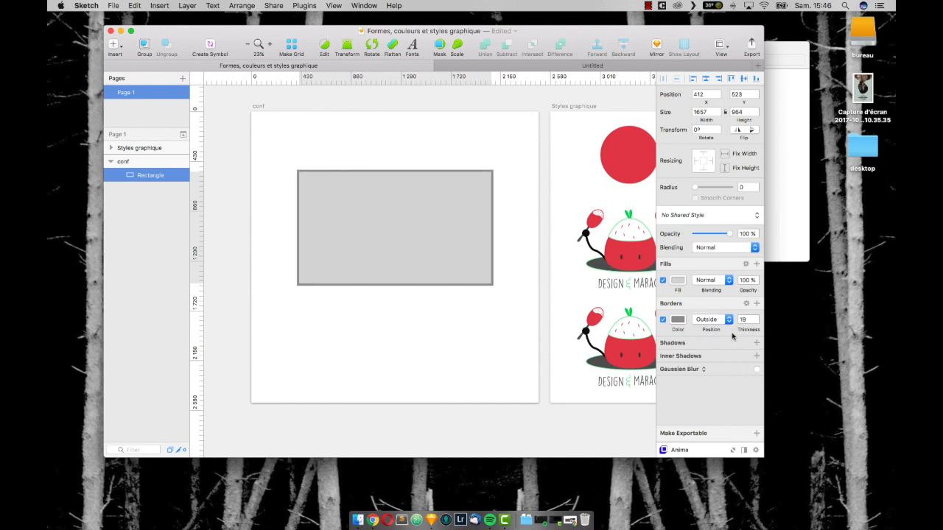
left_click(727, 320)
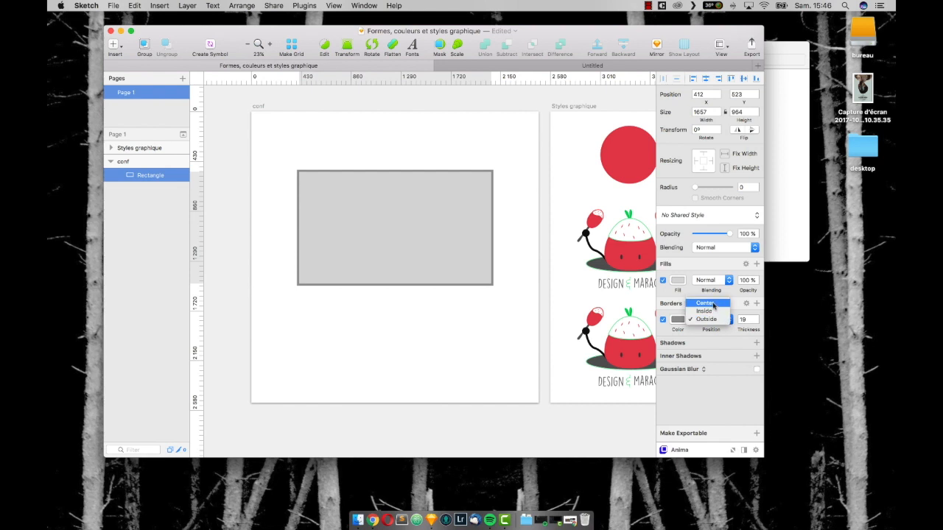
left_click(711, 303)
left_click(662, 319)
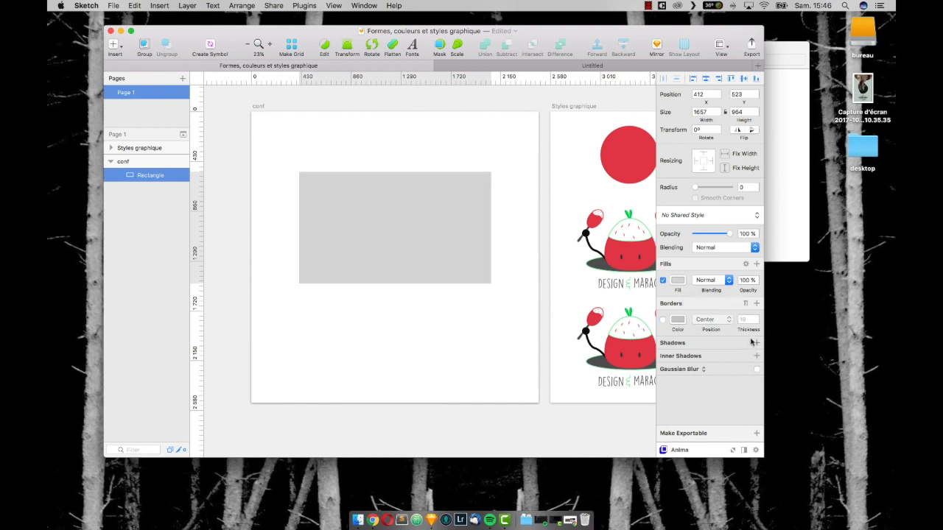
Add a shadow to the rectangle with X 0, Y 27, blur 55 and spread 14, and turn it off
left_click(755, 344)
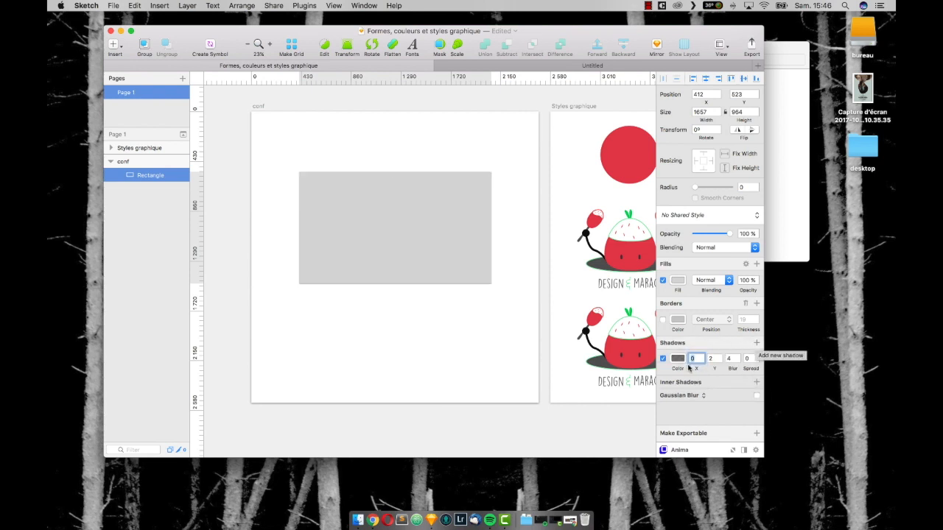
mouse_move(696, 368)
left_mouse_down()
mouse_move(712, 367)
mouse_move(700, 369)
left_mouse_up()
left_click_drag(714, 369, 745, 368)
key("super+z")
key("super+z")
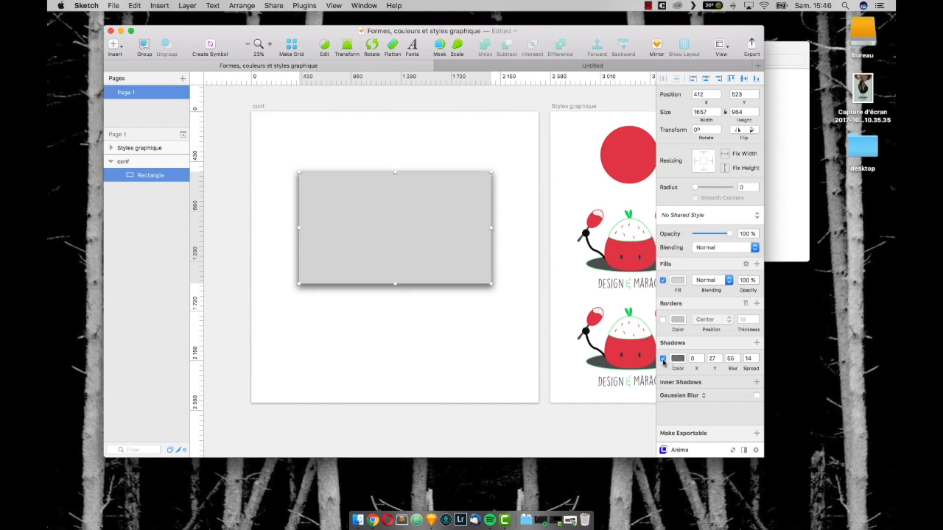
left_click(662, 359)
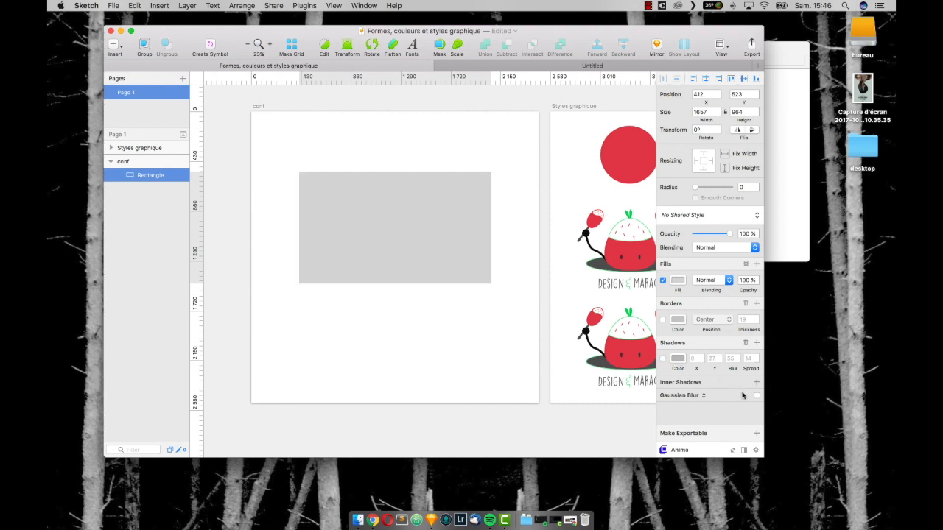
Add an inner shadow to the rectangle with X 11, Y -12, blur 20 and spread 0
left_click(756, 382)
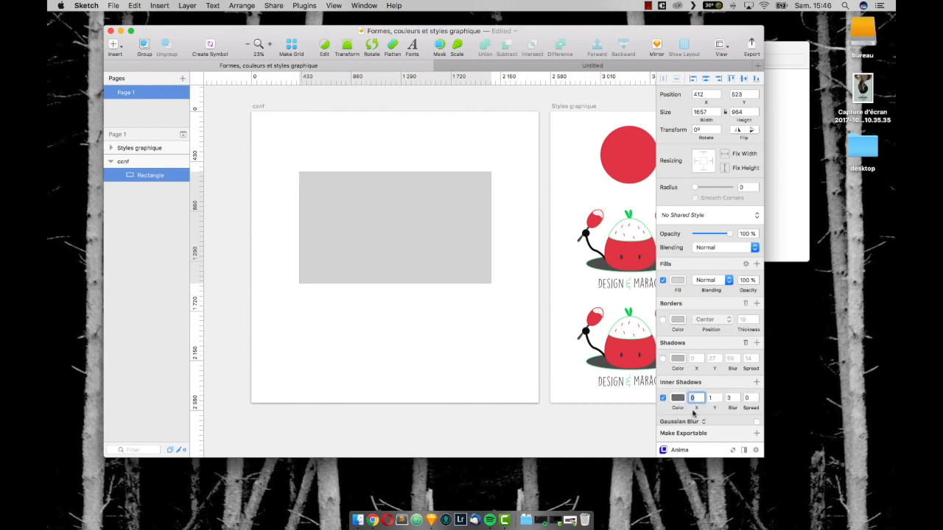
left_click_drag(697, 408, 736, 408)
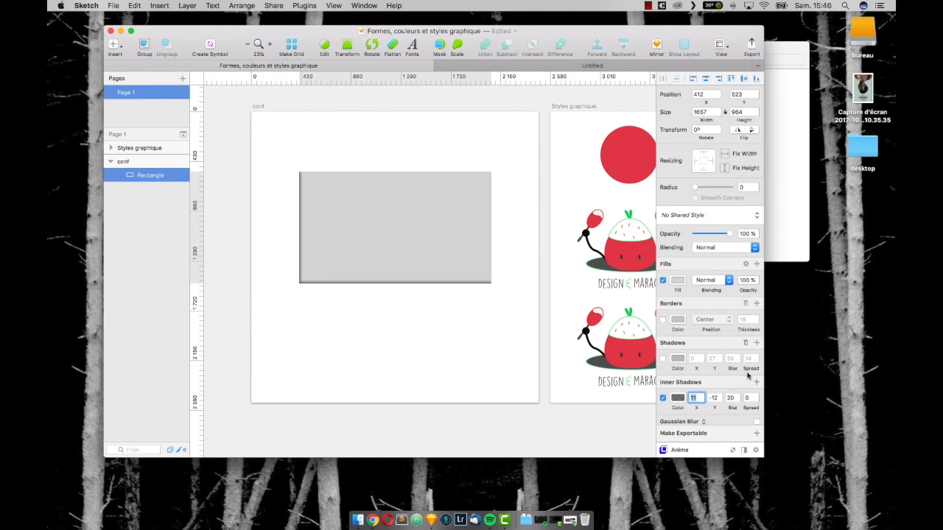
scroll(739, 377, "down", 1)
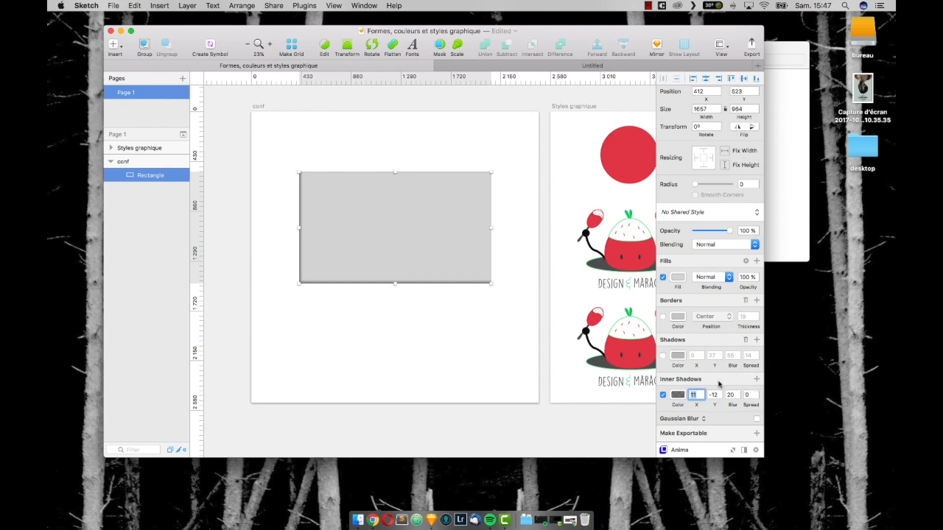
Switch the window to full screen and replace the rectangle with a circle about 670 by 670 at about X 905, Y 596
left_click(131, 31)
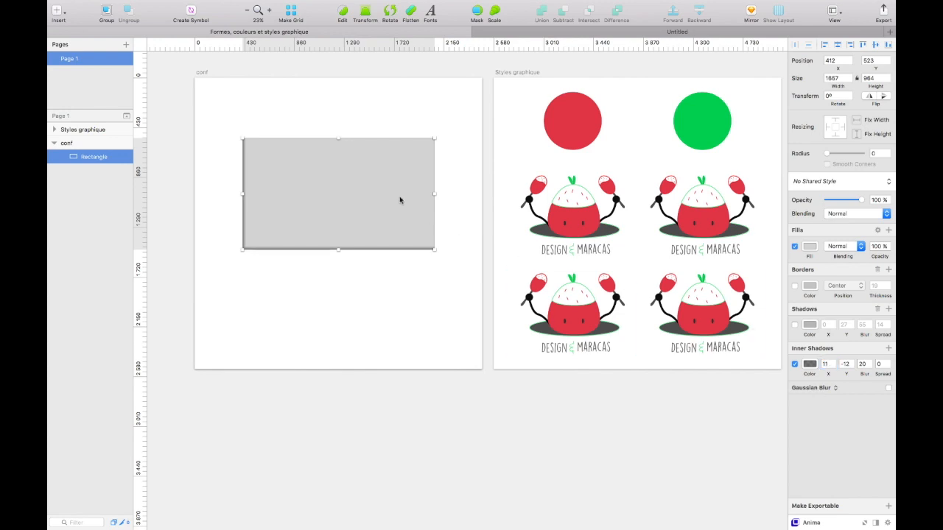
key("BackSpace")
key("o")
left_click_drag(292, 146, 369, 223)
left_click_drag(339, 195, 349, 207)
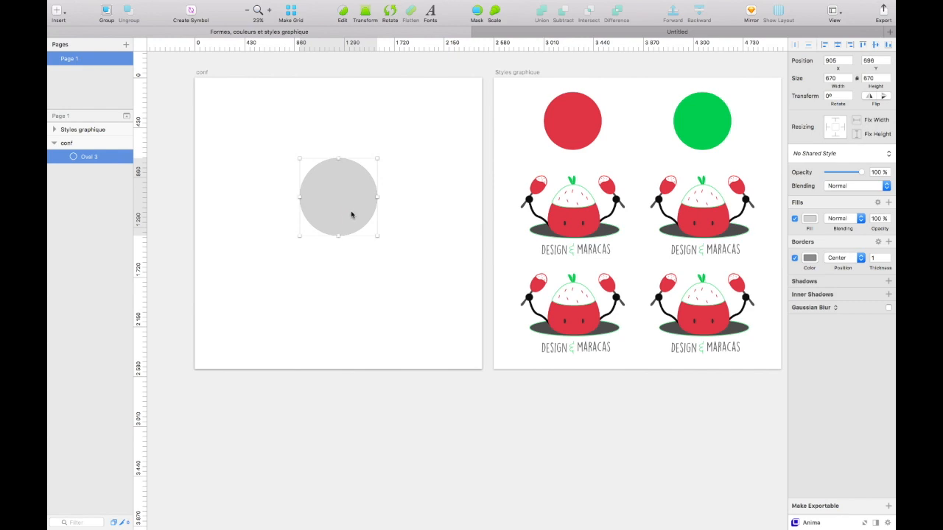
Draw a flat oval about 384 by 54 just below the circle and turn off its border
key("o")
left_click_drag(315, 240, 363, 249)
left_click(796, 257)
Fill the flat oval below the circle with solid black
left_click(810, 218)
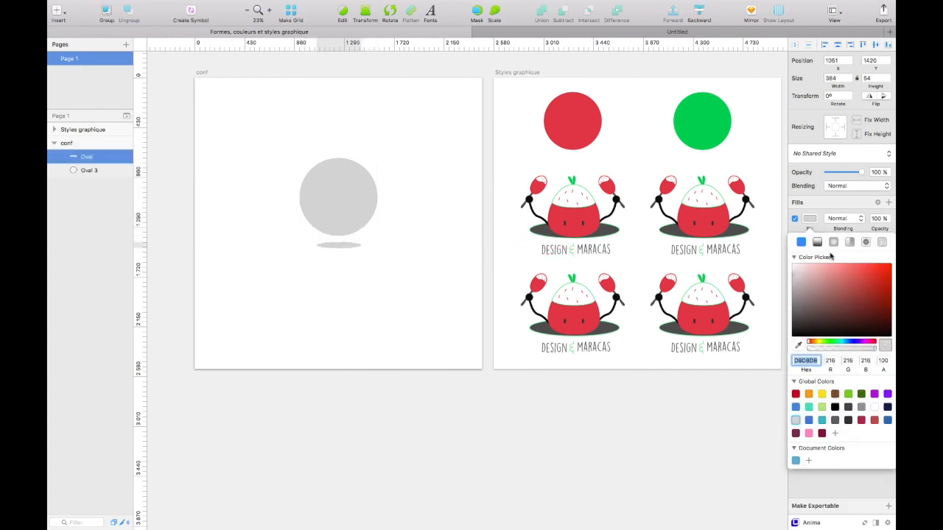
left_click_drag(832, 267, 754, 379)
left_click(833, 207)
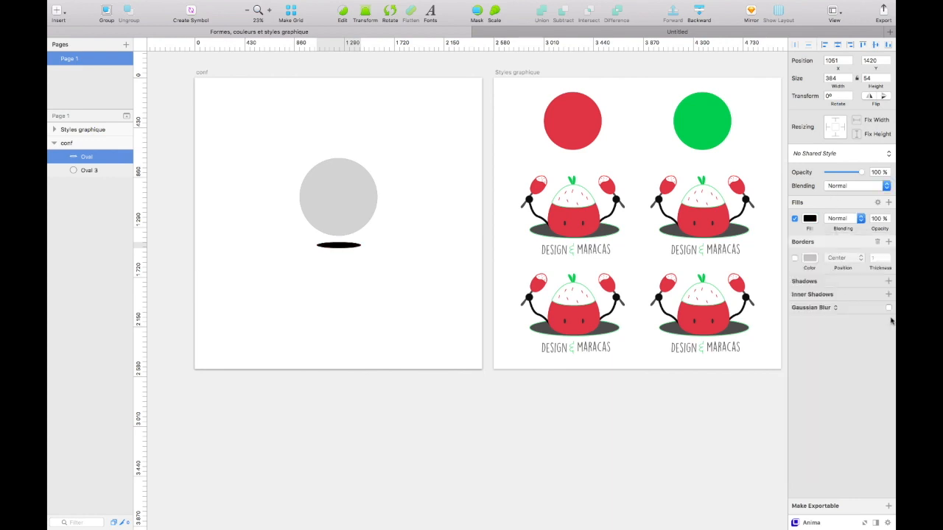
Give the black oval a 32 px Gaussian blur and 39% opacity, moved to about X 1048, Y 1507 centred below the circle
left_click(888, 308)
left_click_drag(835, 325, 849, 324)
left_click_drag(860, 173, 841, 173)
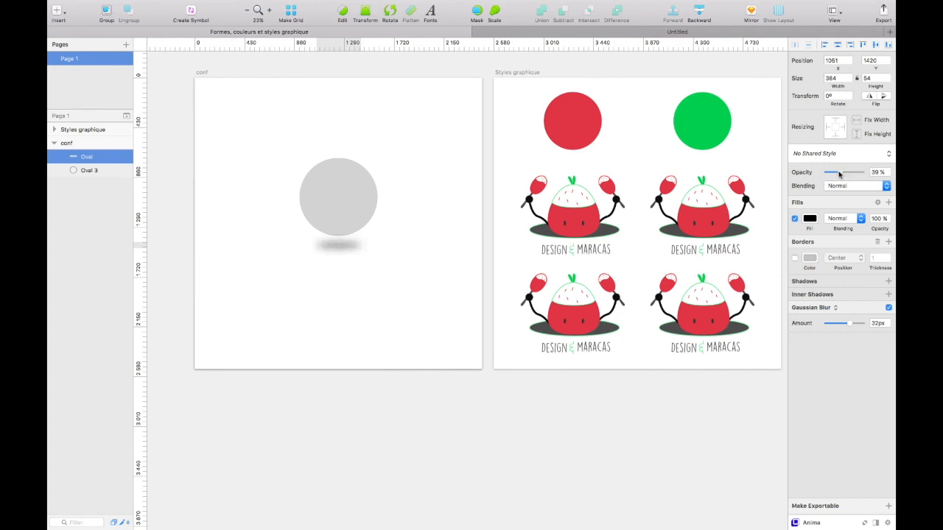
left_click_drag(344, 248, 343, 256)
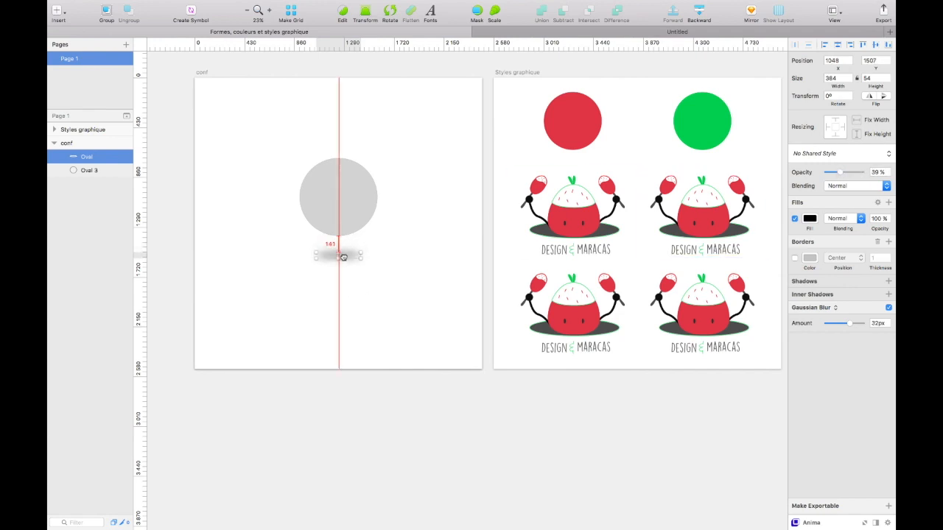
left_click(431, 259)
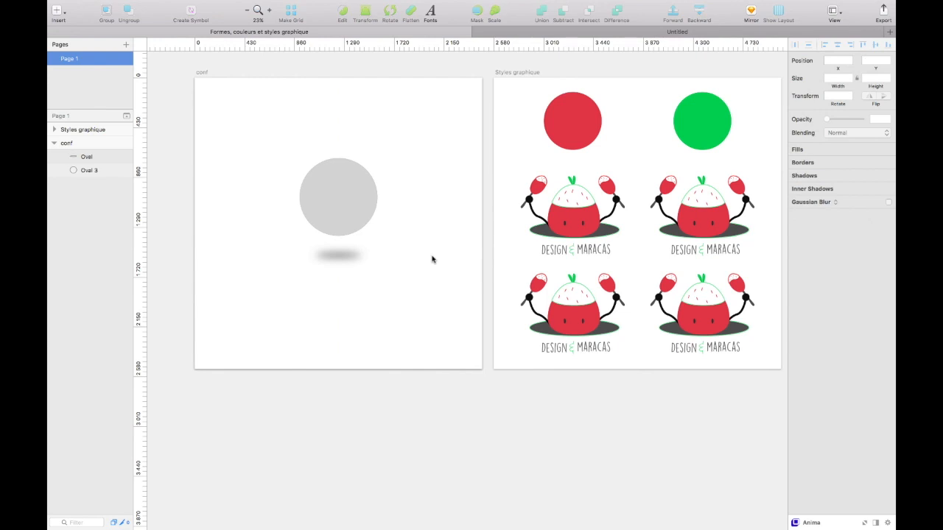
Delete the circle and the blurred oval from the conf artboard
left_click(346, 187)
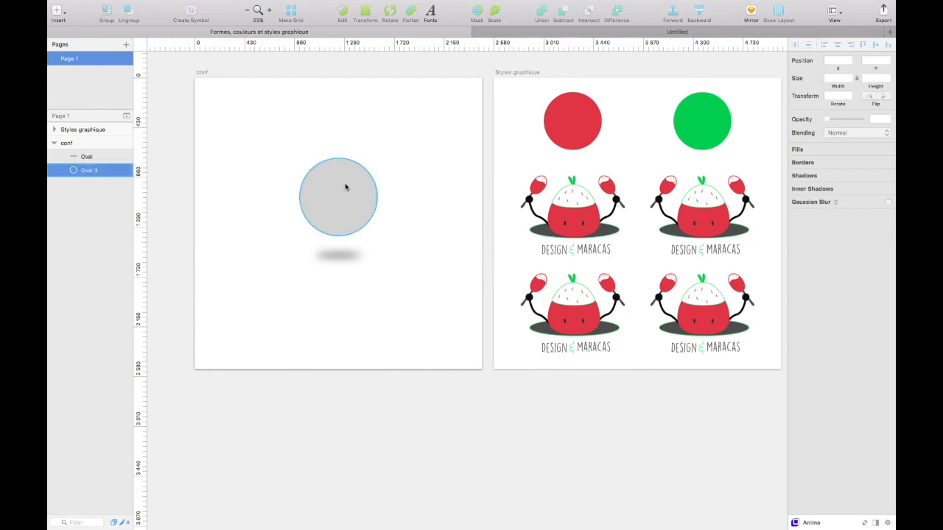
key("Delete")
left_click(345, 256)
key("Delete")
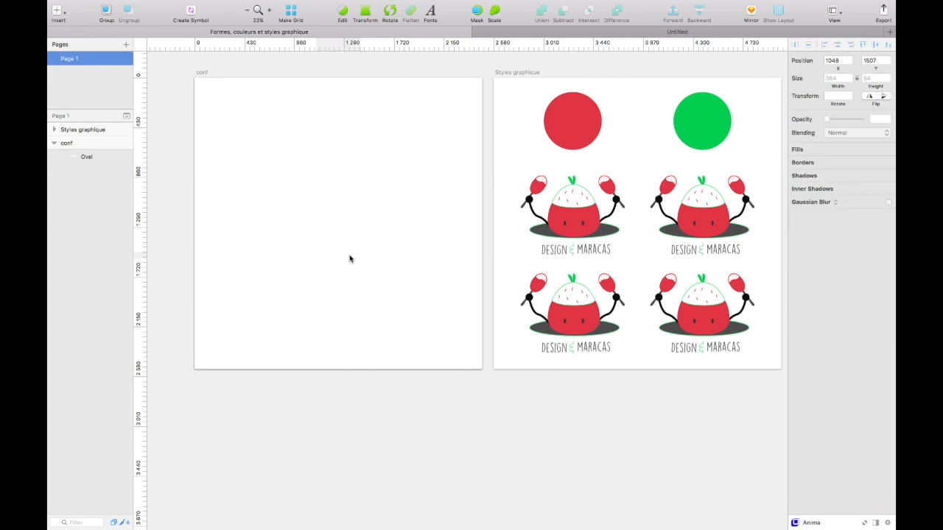
Draw a rectangle about 1757 by 1047 and centre it on the conf artboard at about X 362, Y 734
key("r")
left_click_drag(245, 126, 448, 246)
left_click_drag(347, 179, 330, 211)
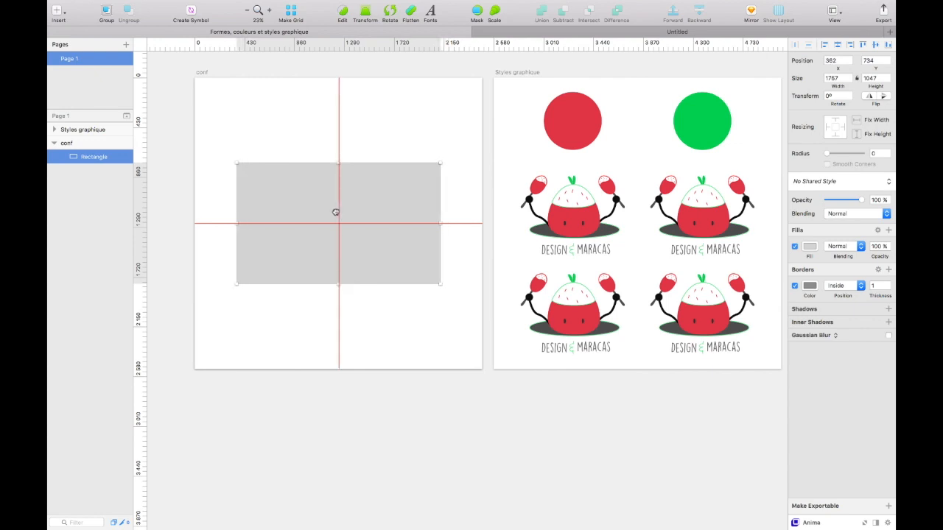
Fill the rectangle with blue 40B1EF and save that colour to the global colours
left_click(811, 246)
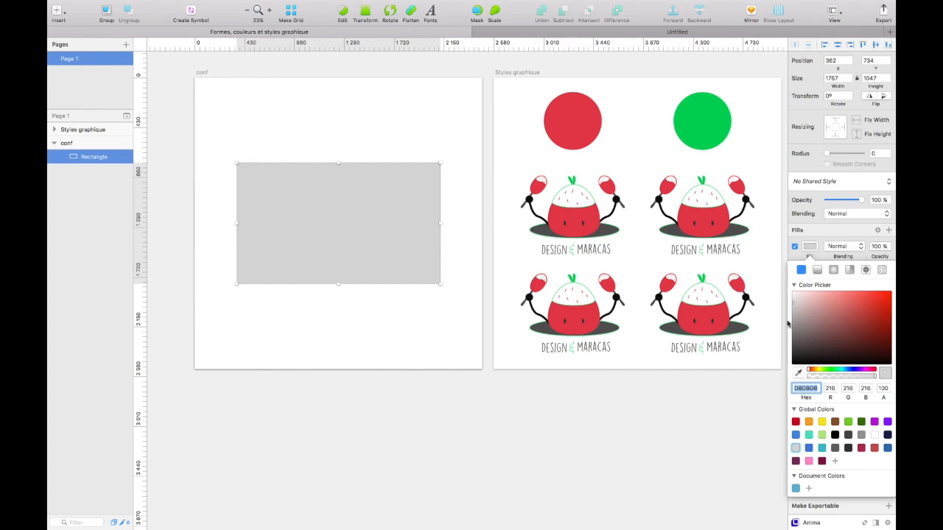
left_click_drag(809, 373, 847, 374)
left_click(815, 308)
left_click_drag(849, 315, 865, 298)
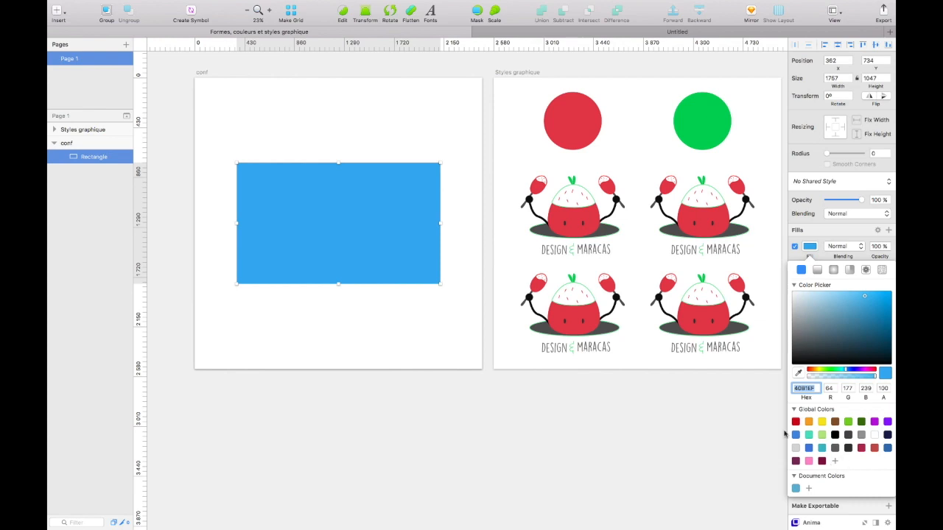
left_click(835, 462)
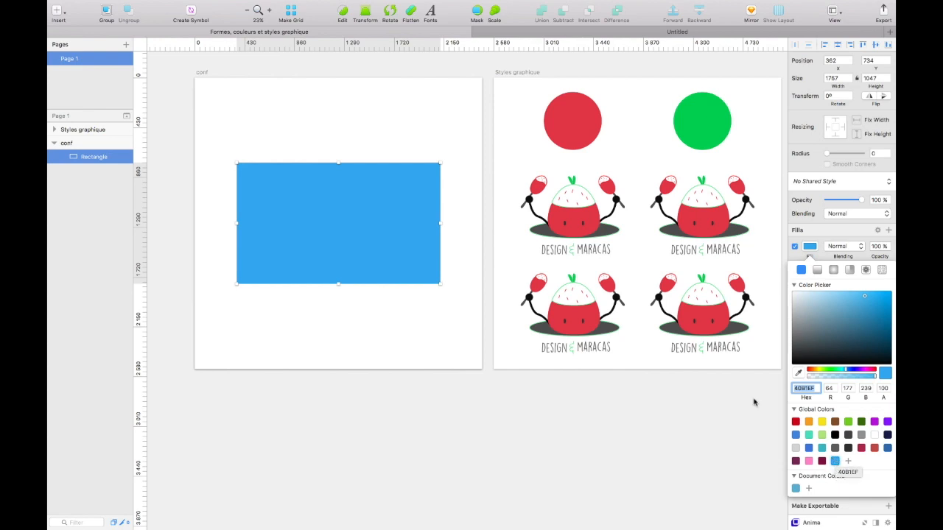
In a new document, draw a rectangle about 609 by 401 at about X 376, Y 180 and fill it with the saved global blue
key("super+n")
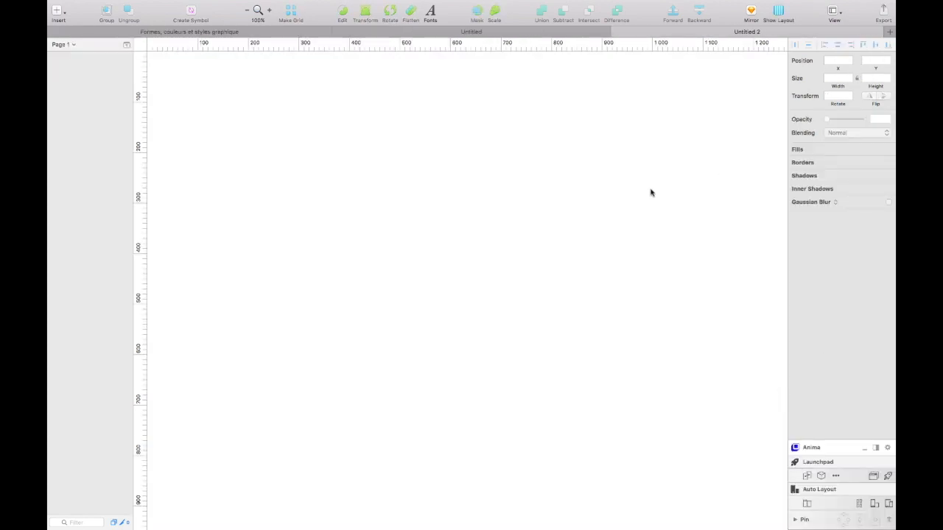
key("r")
mouse_move(364, 133)
left_mouse_down()
mouse_move(474, 297)
mouse_move(671, 336)
left_mouse_up()
left_click_drag(583, 266, 556, 276)
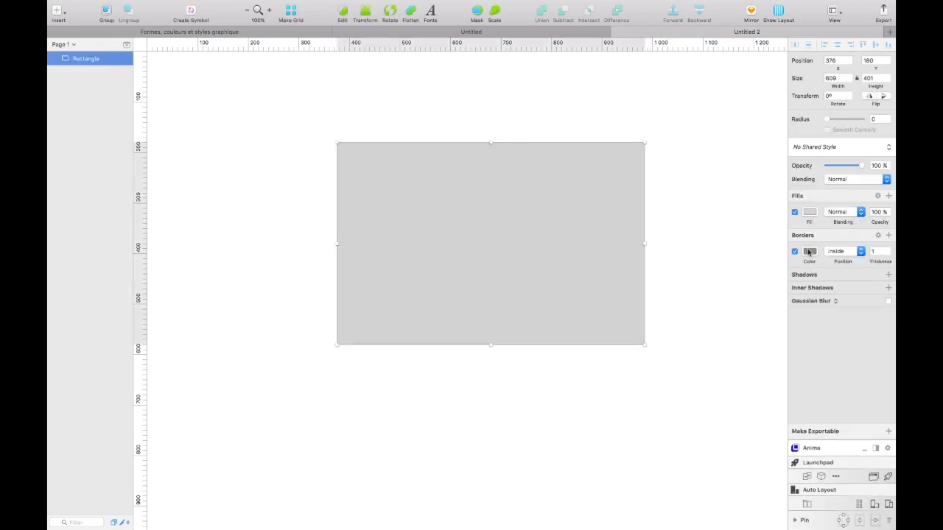
left_click(809, 212)
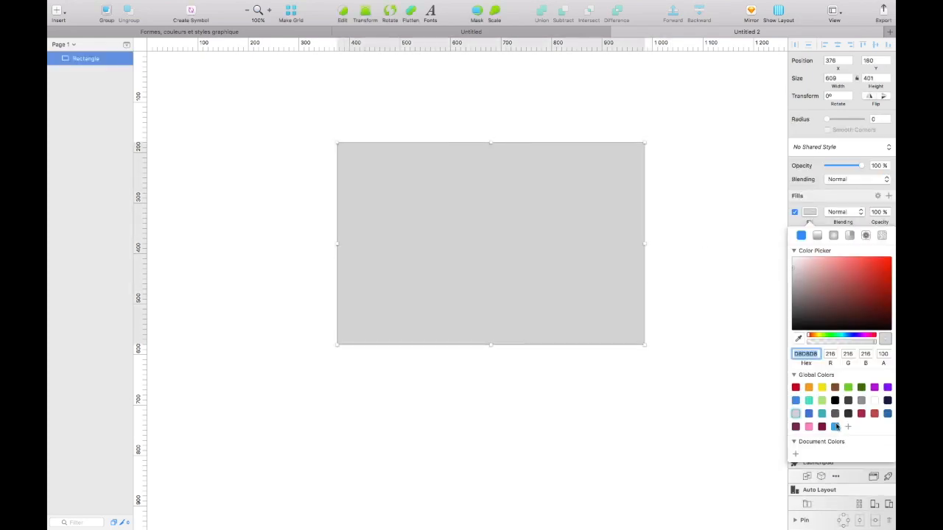
left_click(834, 426)
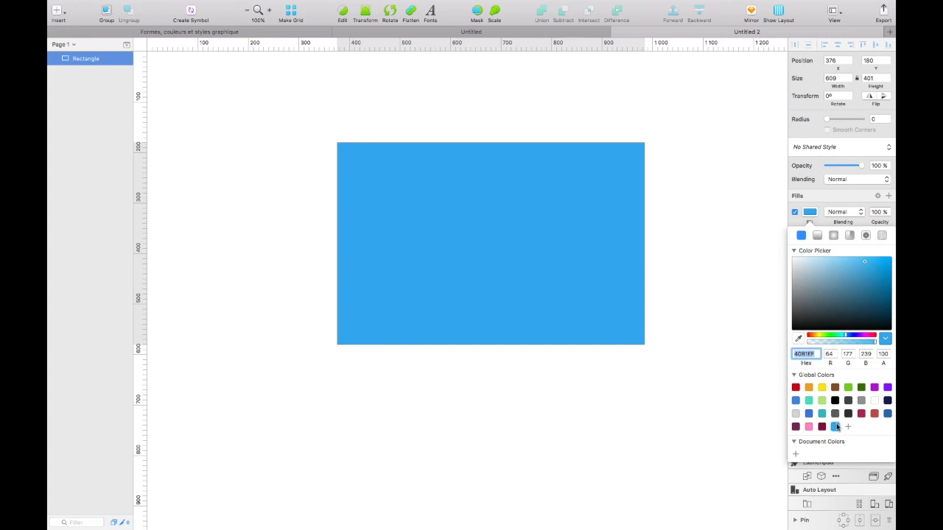
Close the Untitled document with the dark red circle and return to the Formes, couleurs et styles graphique document
left_click(444, 31)
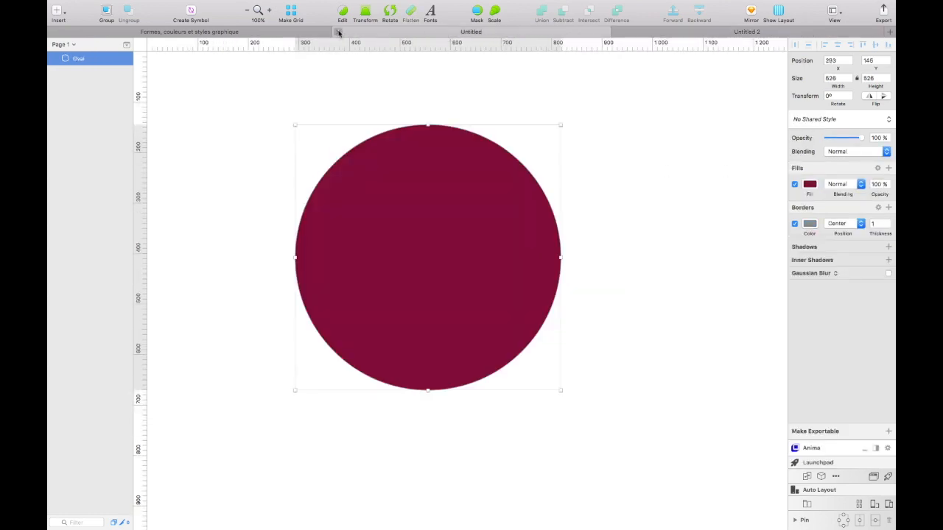
left_click(339, 32)
left_click(431, 150)
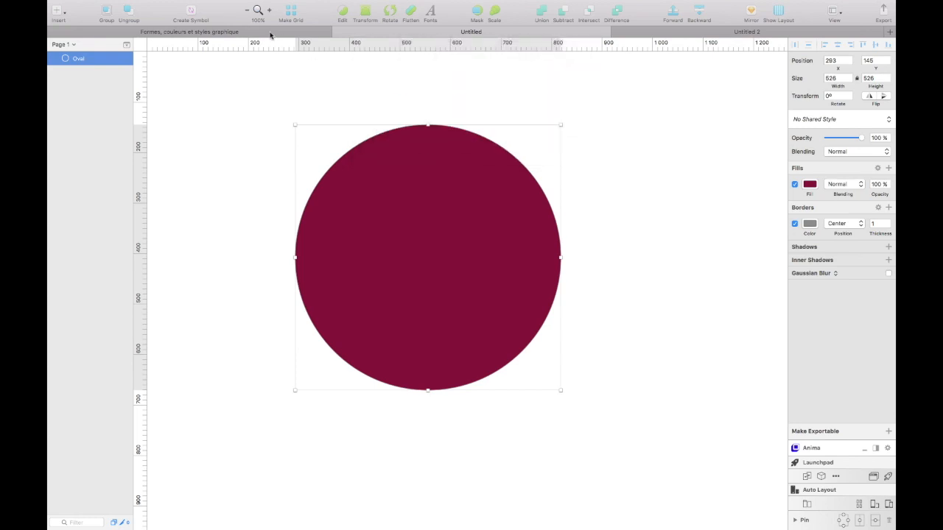
left_click(271, 33)
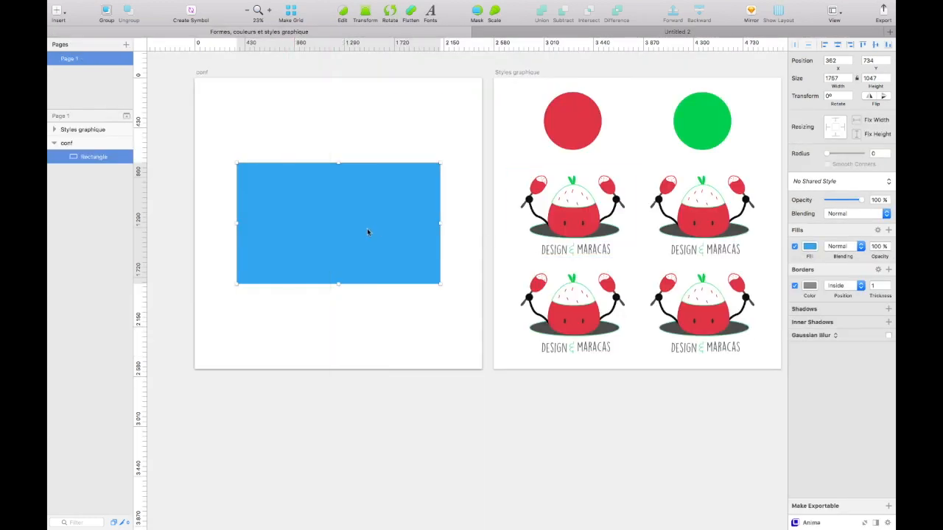
Change the rectangle's fill to muted blue 558096 and add that colour to the document colours
left_click(811, 249)
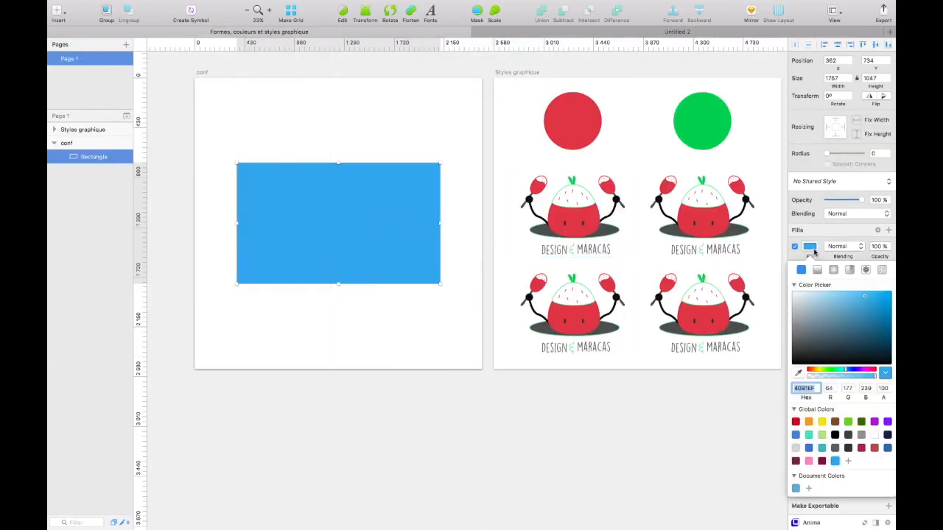
left_click(835, 319)
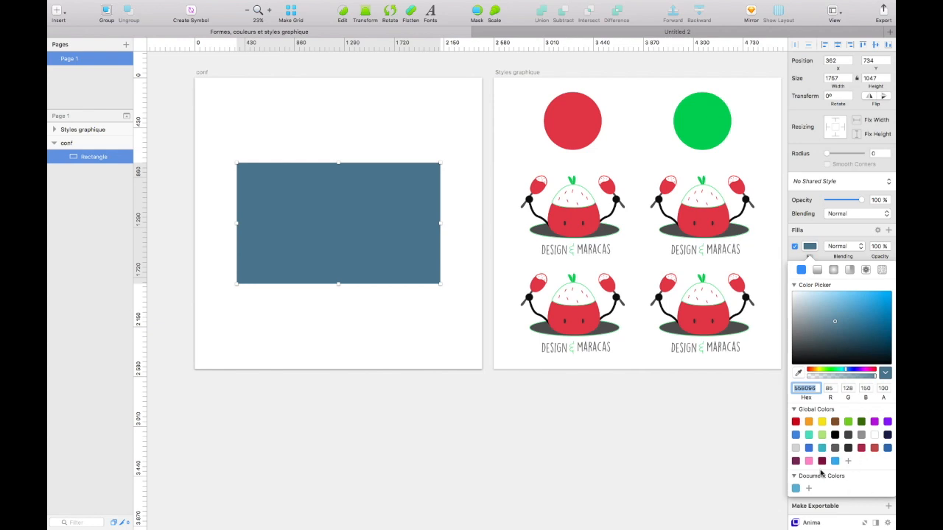
left_click(809, 489)
Change the rectangle's fill to a linear gradient running diagonally from its upper-right corner to near its lower-left corner
left_click(817, 272)
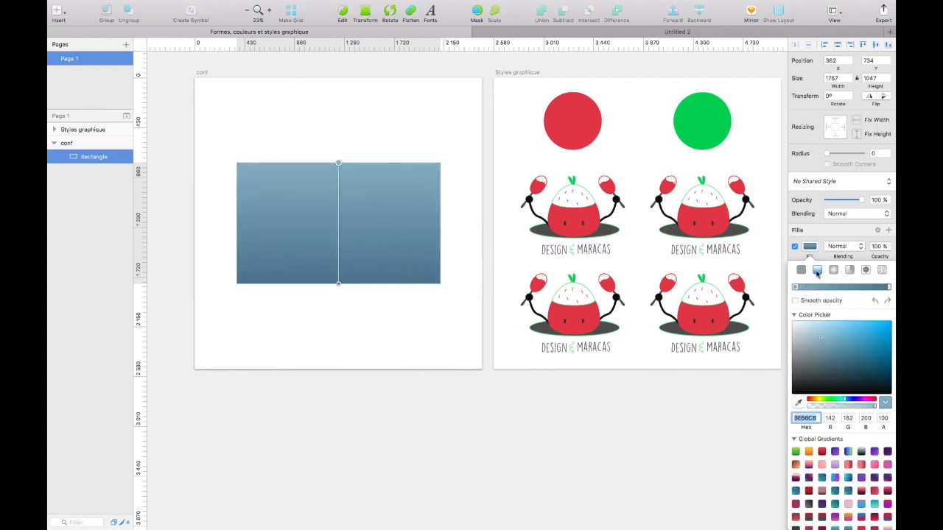
left_click_drag(339, 162, 437, 165)
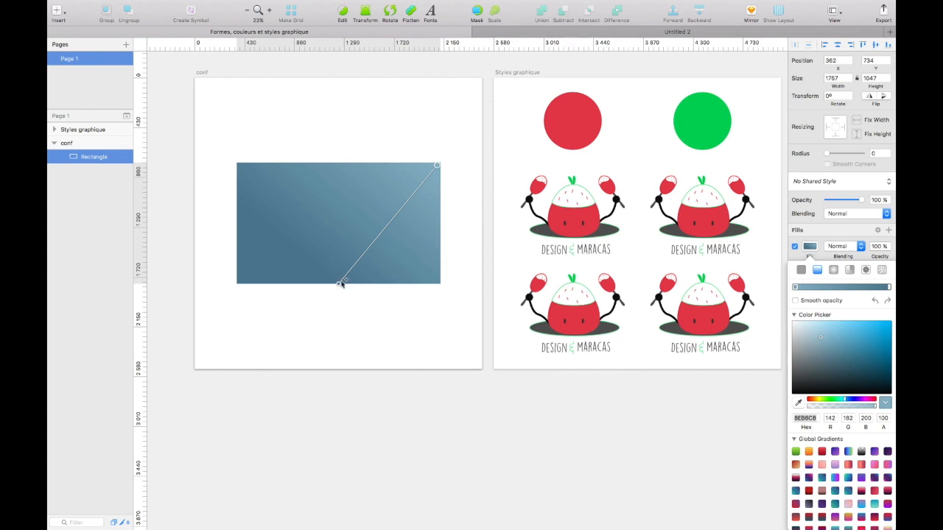
left_click_drag(338, 284, 237, 281)
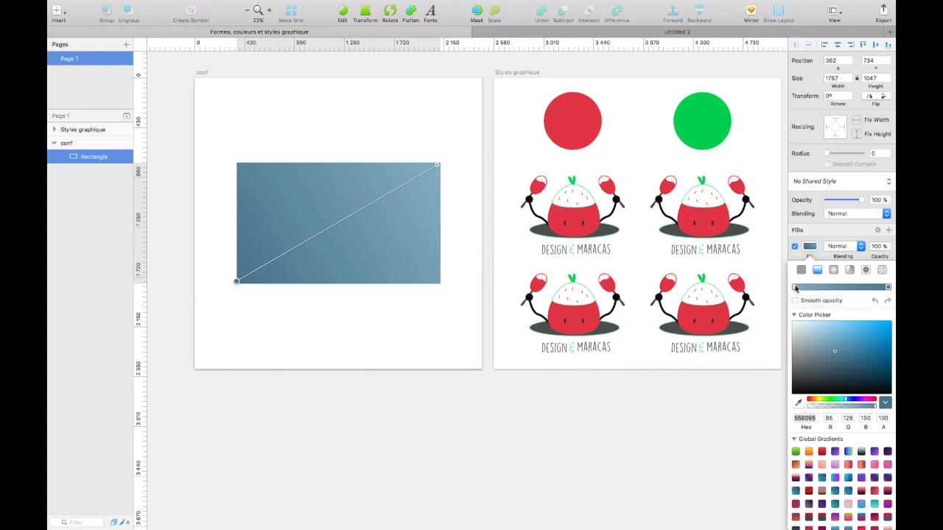
Set the gradient's starting colour to pink C88EB9 and add a middle stop coloured grey-blue 87A2A8
left_click(794, 288)
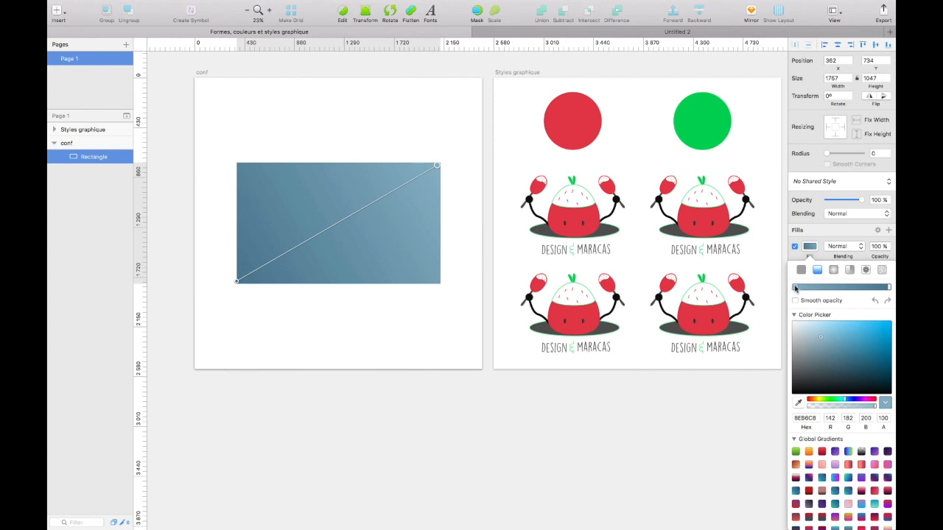
left_click_drag(858, 399, 868, 403)
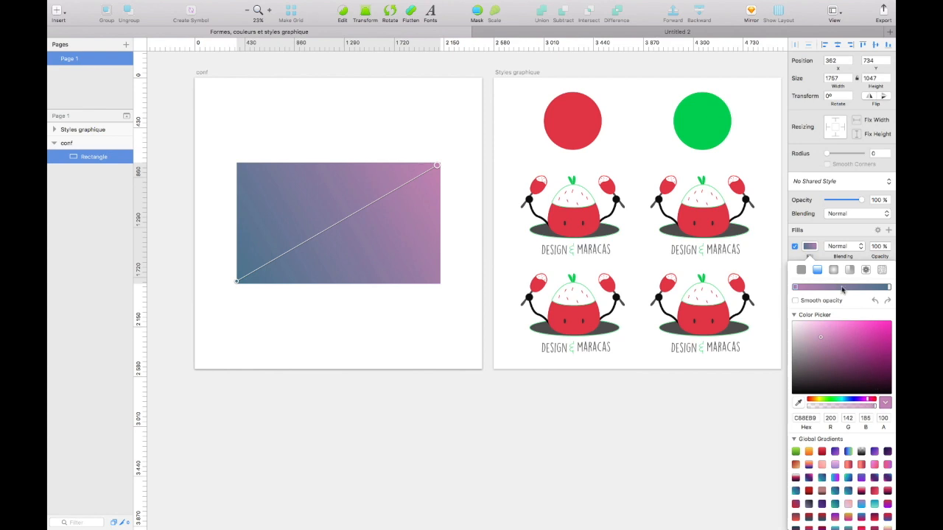
mouse_move(875, 406)
left_mouse_down()
mouse_move(856, 407)
mouse_move(880, 408)
left_mouse_up()
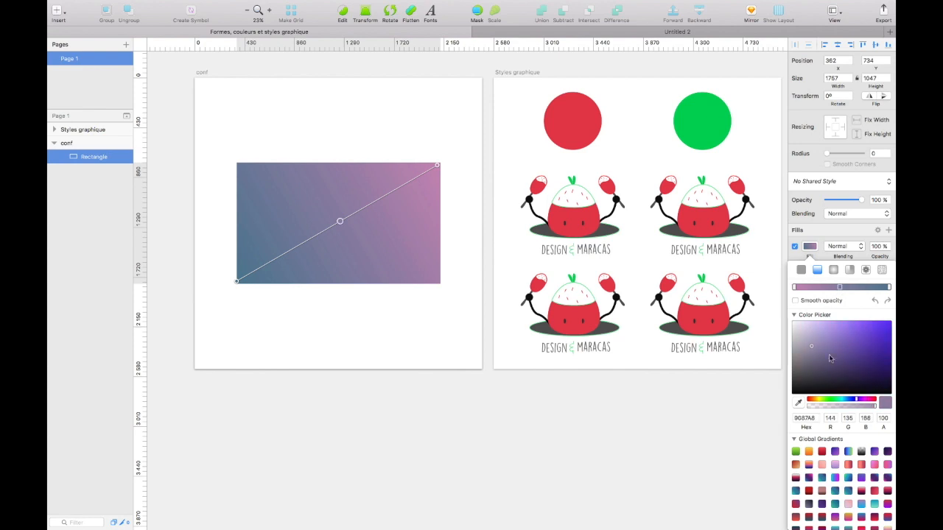
left_click_drag(856, 400, 844, 399)
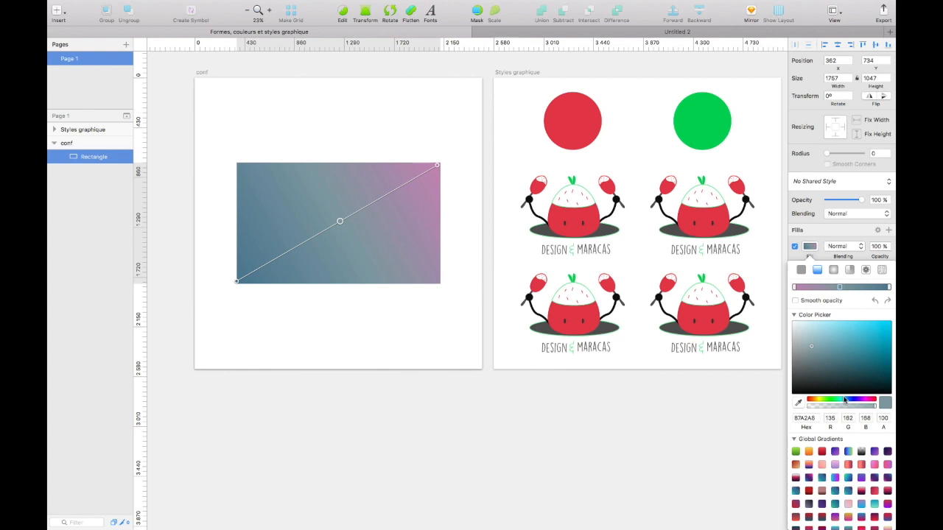
Shift the gradient's middle stop slightly towards the pink end and place the blue end exactly on the rectangle's lower-left corner
mouse_move(840, 288)
left_mouse_down()
mouse_move(823, 288)
mouse_move(853, 289)
mouse_move(836, 289)
left_mouse_up()
mouse_move(350, 218)
left_mouse_down()
mouse_move(307, 213)
mouse_move(361, 218)
mouse_move(321, 230)
mouse_move(369, 204)
mouse_move(336, 223)
mouse_move(344, 218)
left_mouse_up()
mouse_move(238, 284)
left_mouse_down()
mouse_move(219, 310)
mouse_move(168, 331)
mouse_move(230, 291)
mouse_move(256, 197)
mouse_move(221, 369)
mouse_move(158, 365)
mouse_move(257, 269)
mouse_move(236, 286)
left_mouse_up()
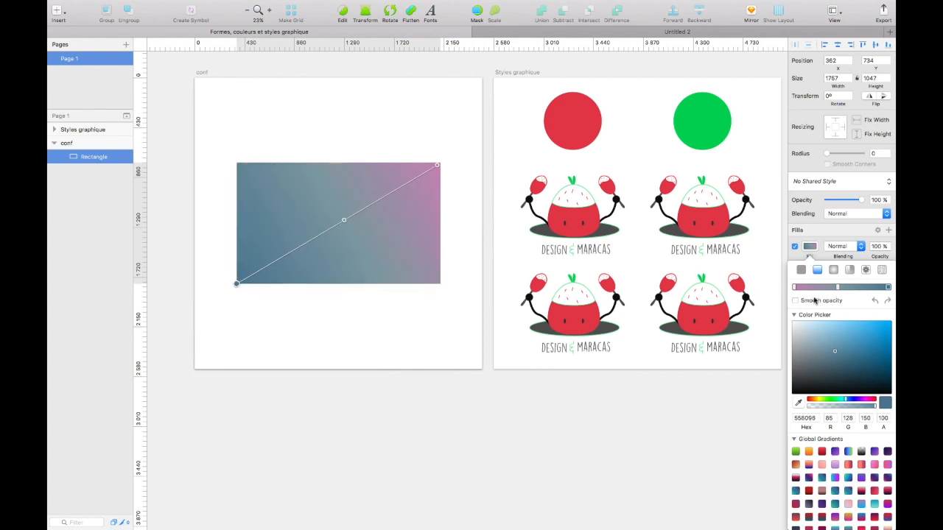
scroll(852, 447, "down", 3)
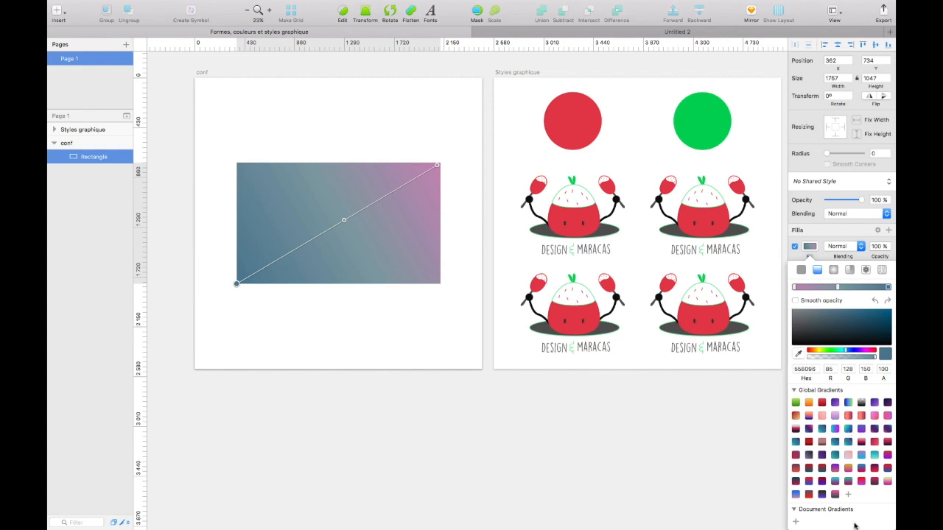
Try a radial gradient with its pink centre in the middle of the rectangle, followed by an angular gradient
left_click(832, 270)
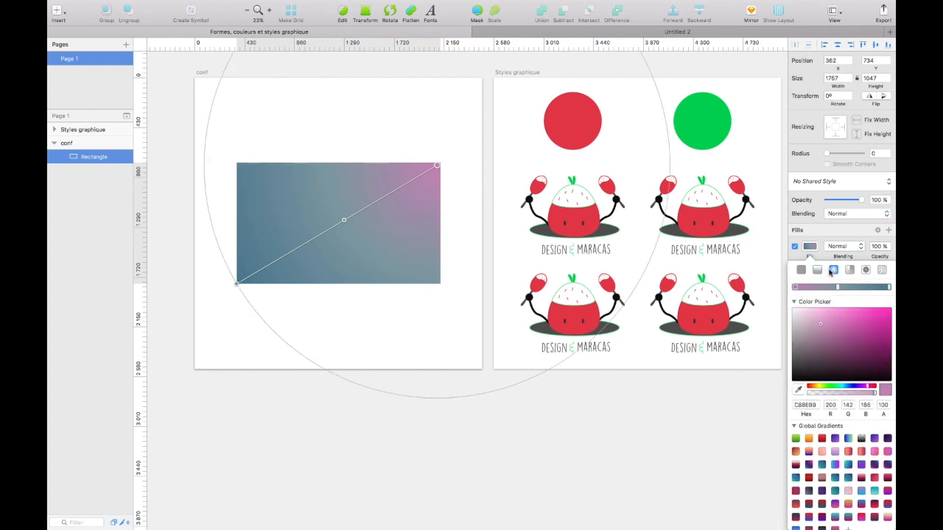
left_click_drag(437, 165, 338, 216)
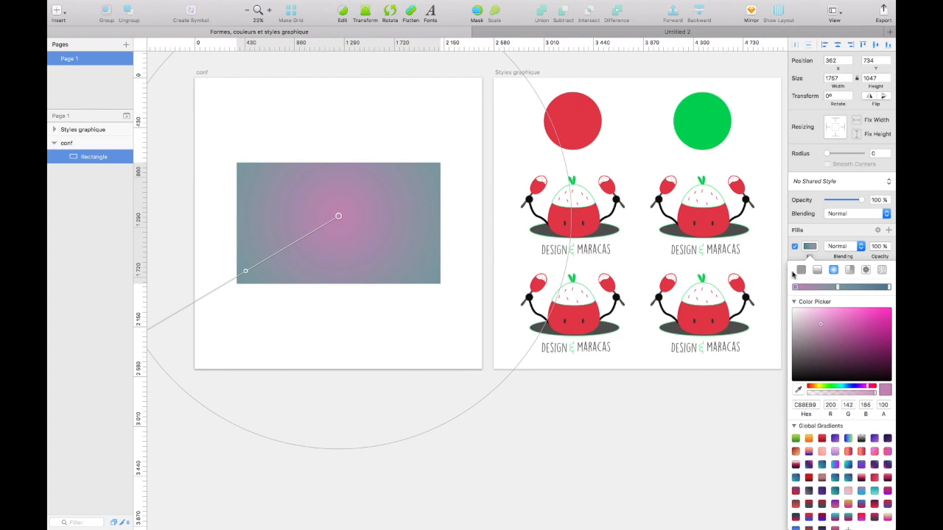
left_click(849, 270)
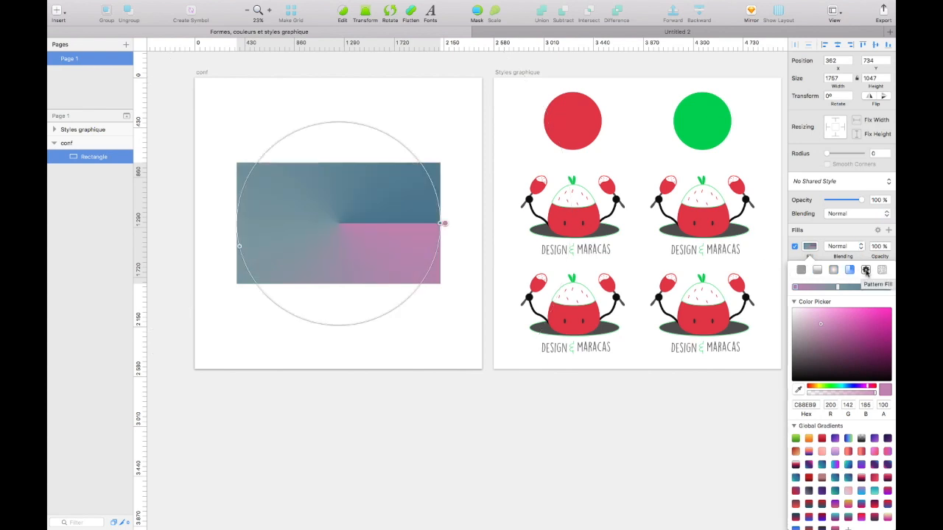
Switch the rectangle to a pattern fill using the Killing of a Sacred Deer poster image
left_click(866, 270)
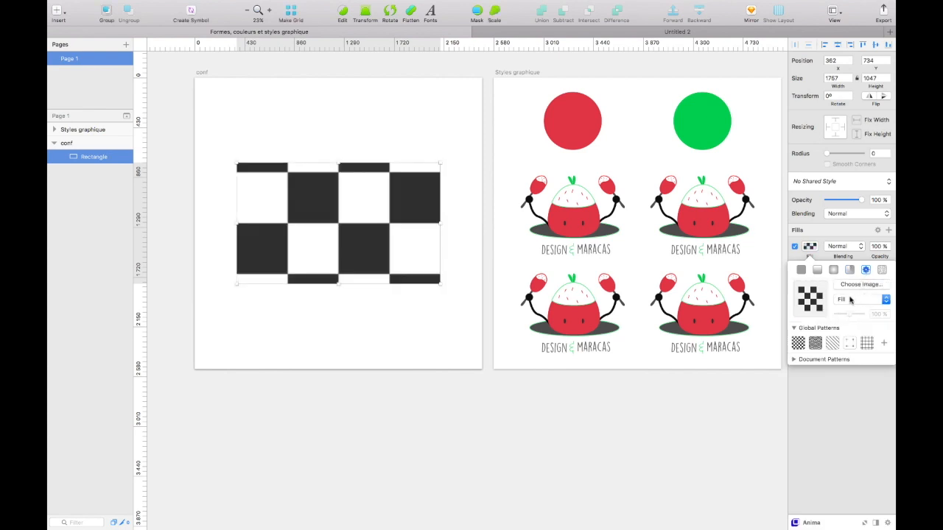
left_click(857, 286)
double_click(435, 99)
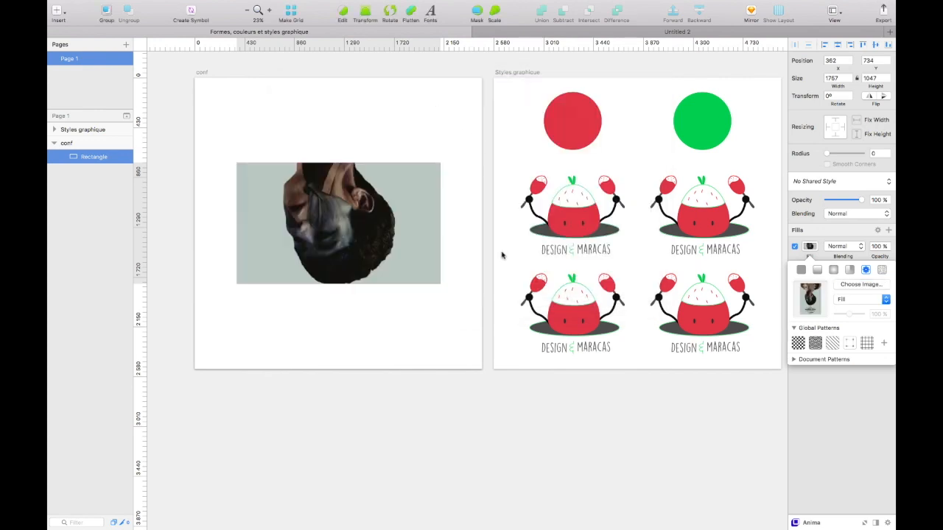
left_click(823, 239)
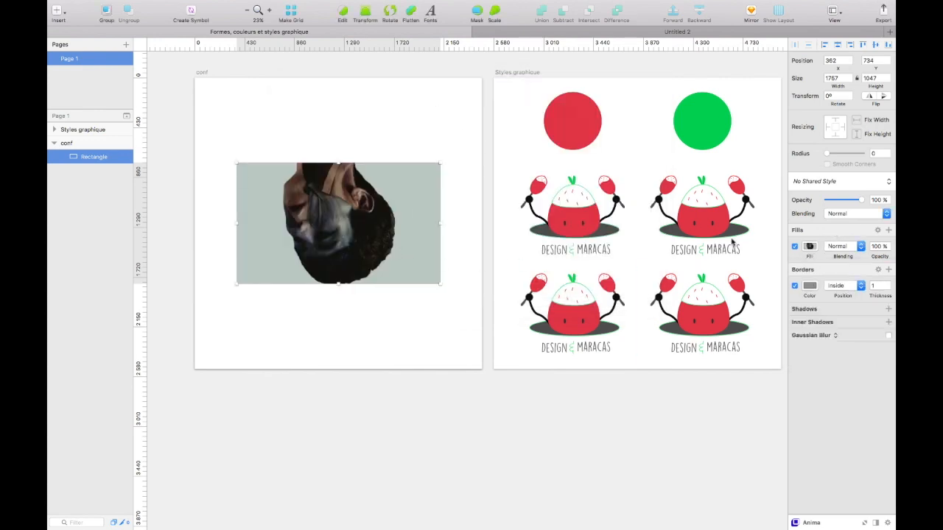
Enlarge the image-filled rectangle to about 2119 by 2652 with its origin at about X 0, Y -137, keeping the pattern settings open
left_click(809, 246)
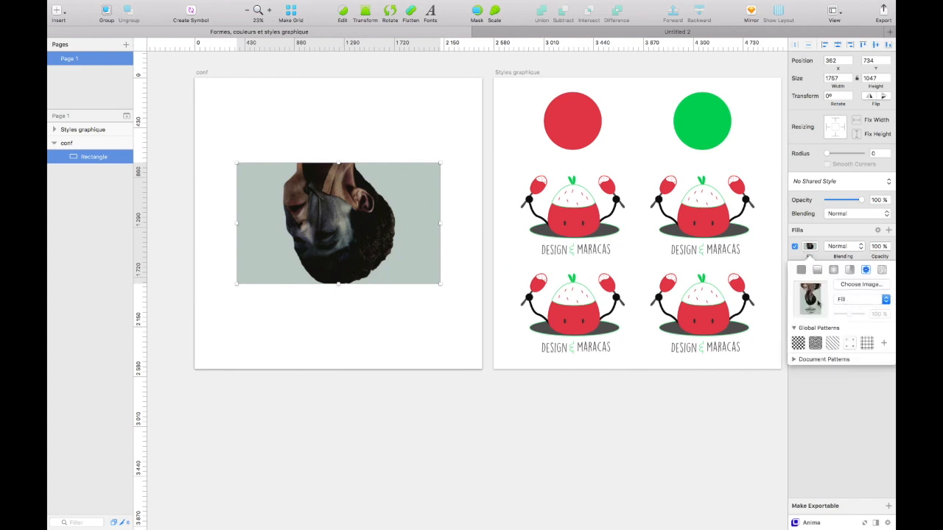
left_click_drag(337, 283, 337, 368)
left_click_drag(337, 162, 338, 62)
left_click_drag(214, 216, 195, 218)
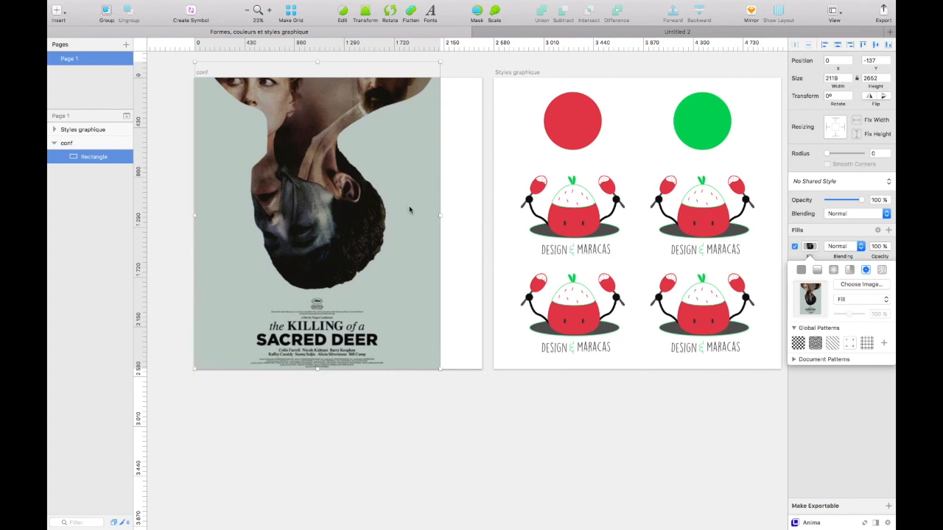
Narrow the image-filled rectangle to about 1240 wide, move it to about X 559, and set its image fill to Stretch
left_click_drag(473, 215, 338, 216)
left_click_drag(279, 204, 343, 204)
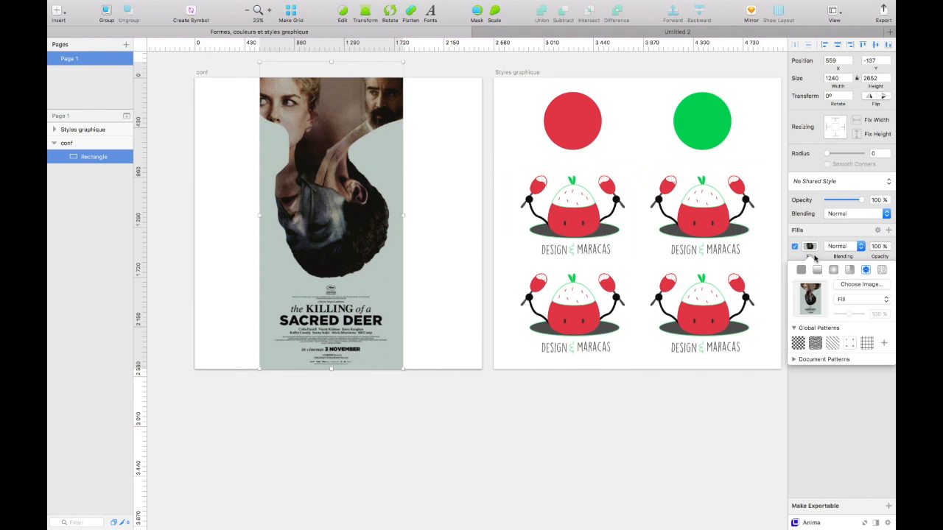
left_click(860, 300)
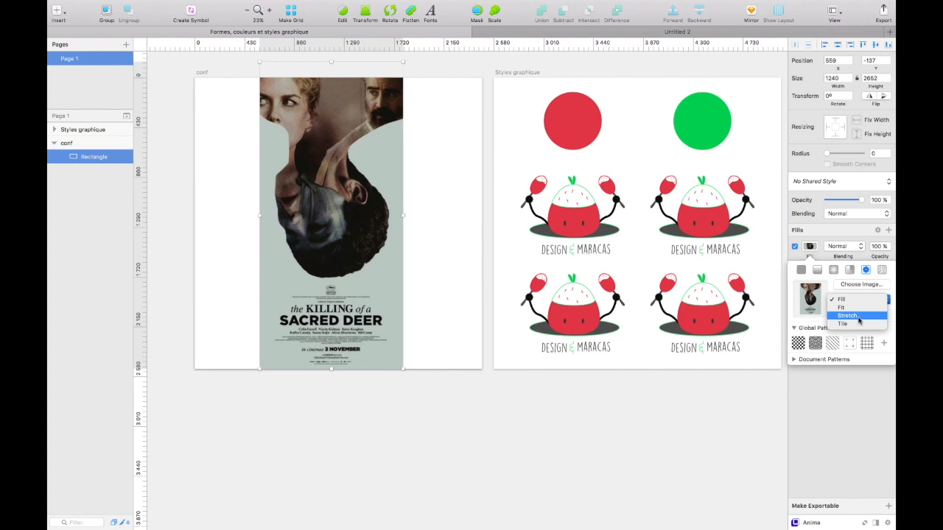
left_click(847, 316)
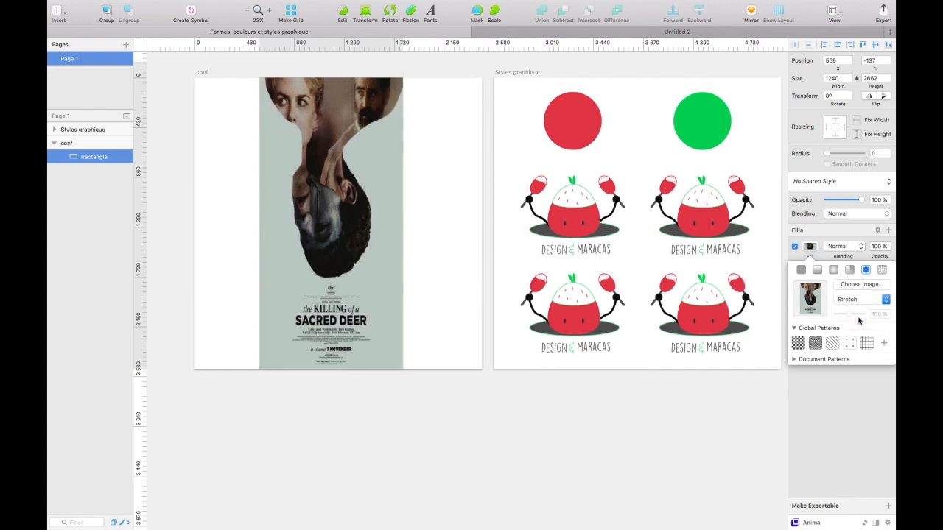
Shorten the rectangle to about 778 high and move it to about X 620, Y 480 on the conf artboard
left_click_drag(331, 370, 329, 157)
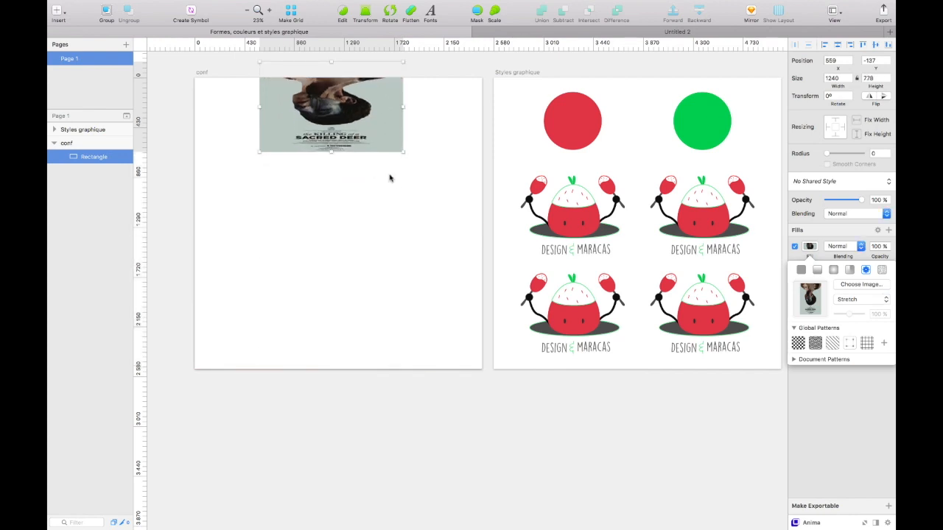
scroll(390, 177, "up", 5)
left_click_drag(350, 225, 357, 298)
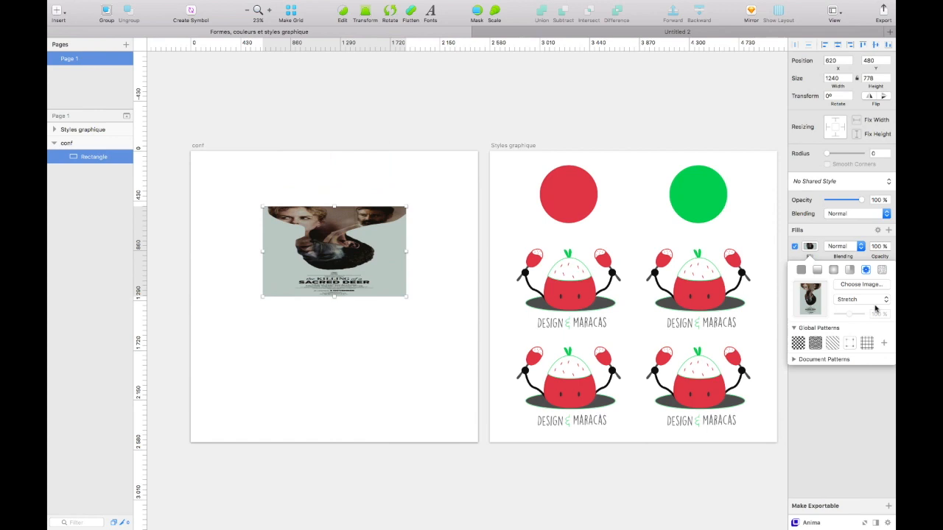
Try the Fit mode for the poster image and settle on Tile with the tiles scaled to about 125%
left_click(872, 302)
left_click(864, 293)
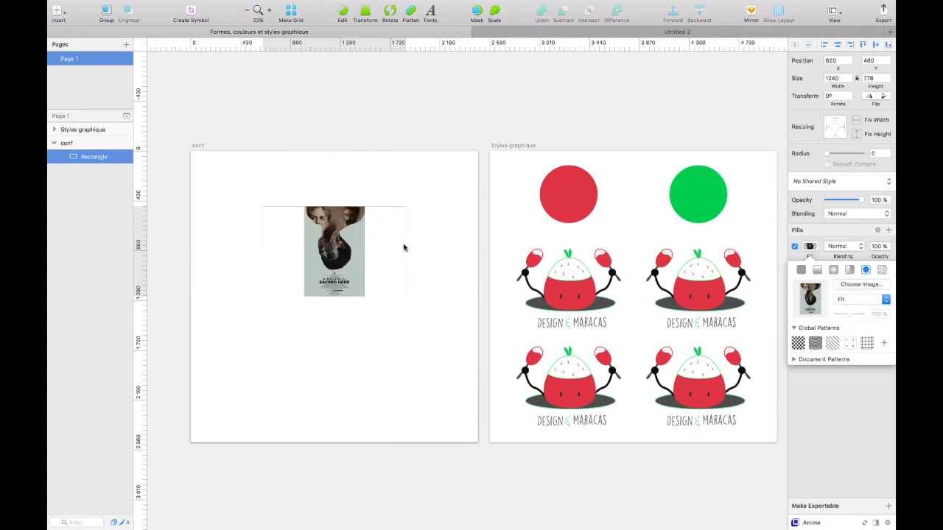
left_click(863, 299)
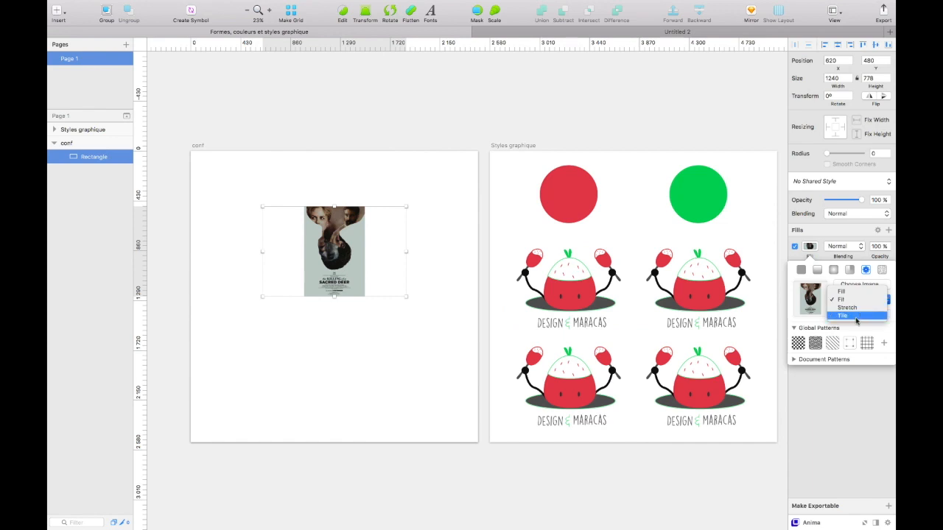
left_click(856, 316)
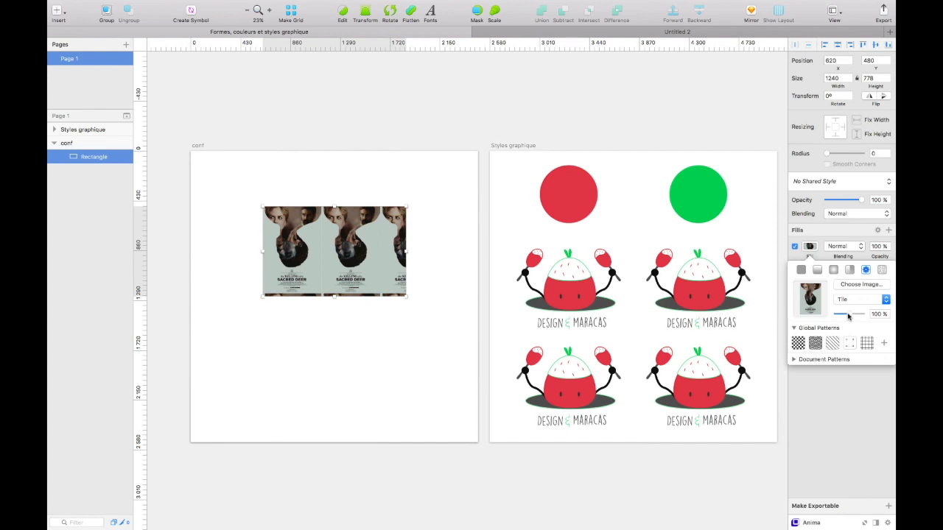
mouse_move(847, 316)
left_mouse_down()
mouse_move(835, 316)
mouse_move(853, 316)
left_mouse_up()
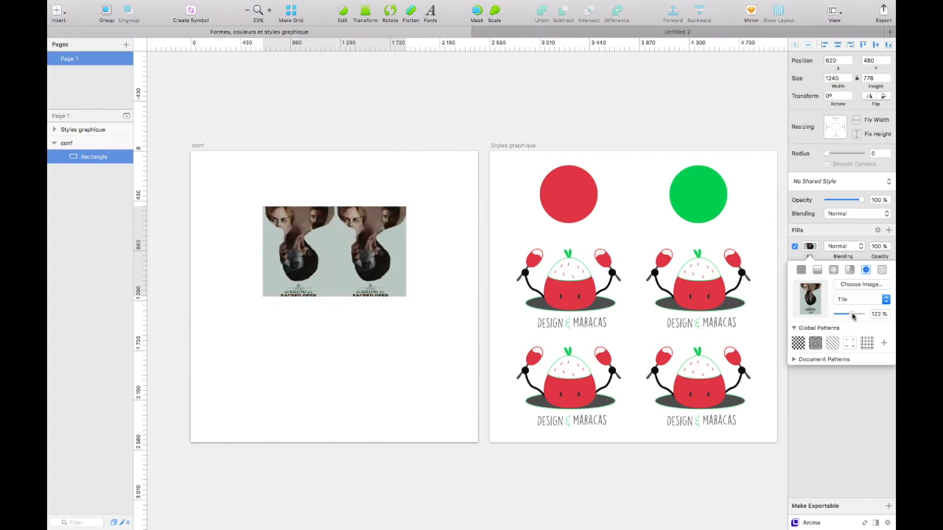
Try an Original noise fill on the rectangle and return it to the tiled poster pattern
left_click(883, 270)
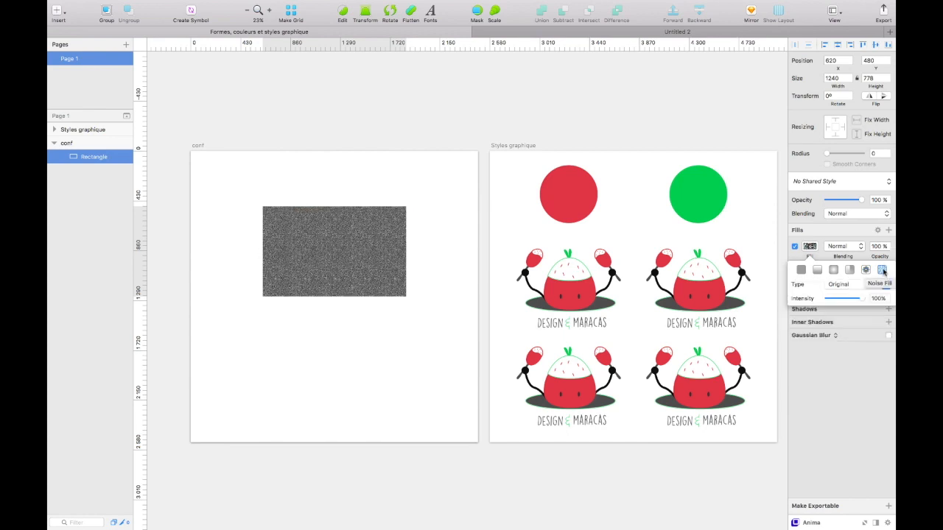
mouse_move(862, 299)
left_mouse_down()
mouse_move(844, 299)
mouse_move(871, 299)
left_mouse_up()
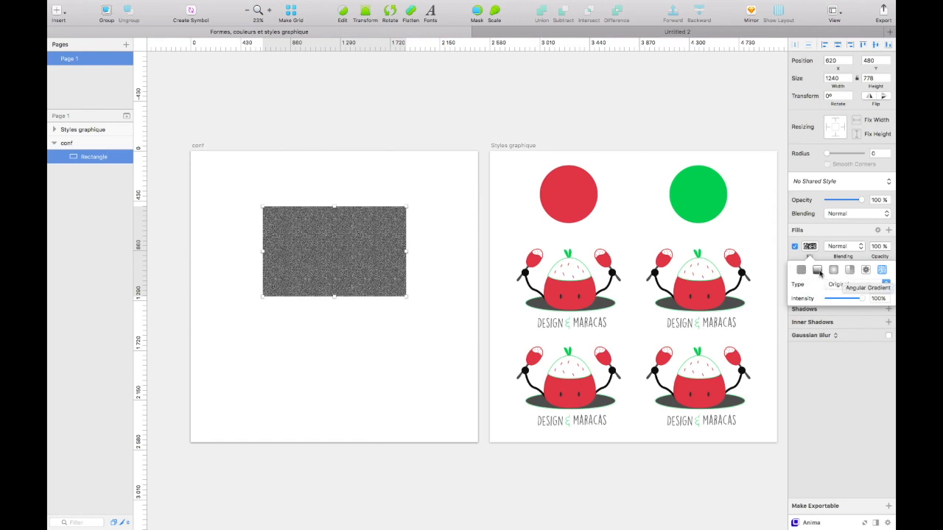
left_click(866, 270)
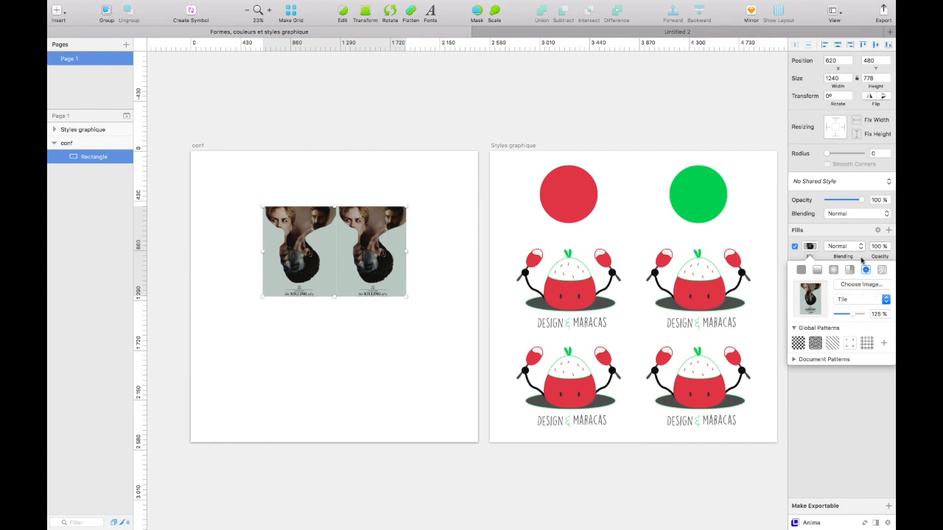
left_click(838, 237)
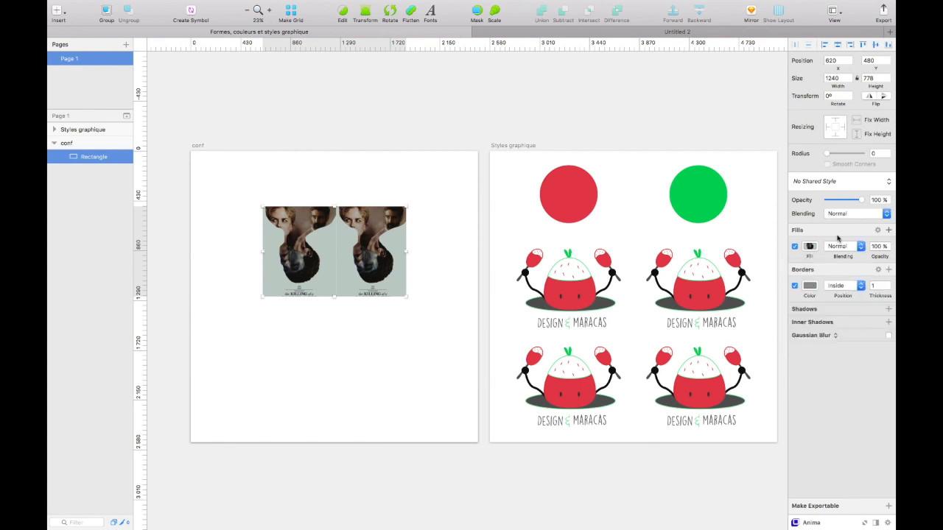
Add a yellow-to-orange linear gradient fill over the poster and set its yellow stop's opacity to 0
left_click(889, 233)
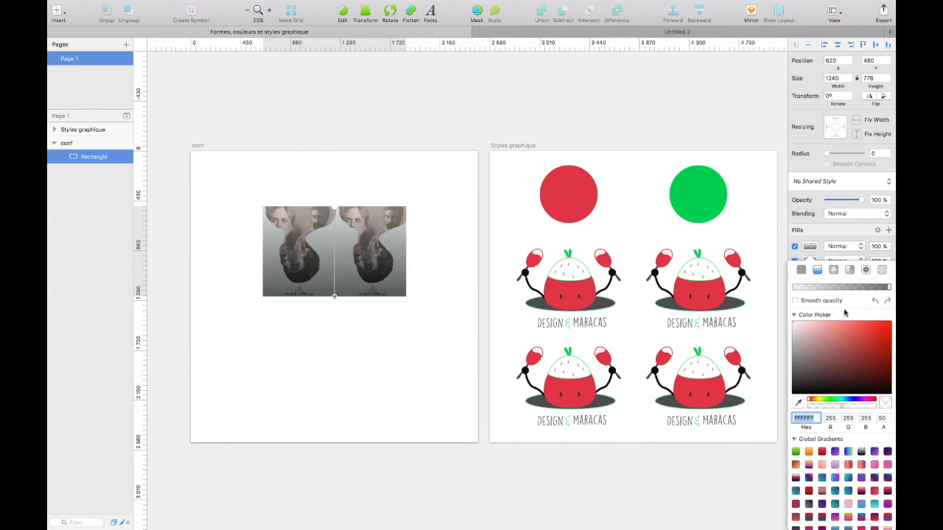
left_click(808, 466)
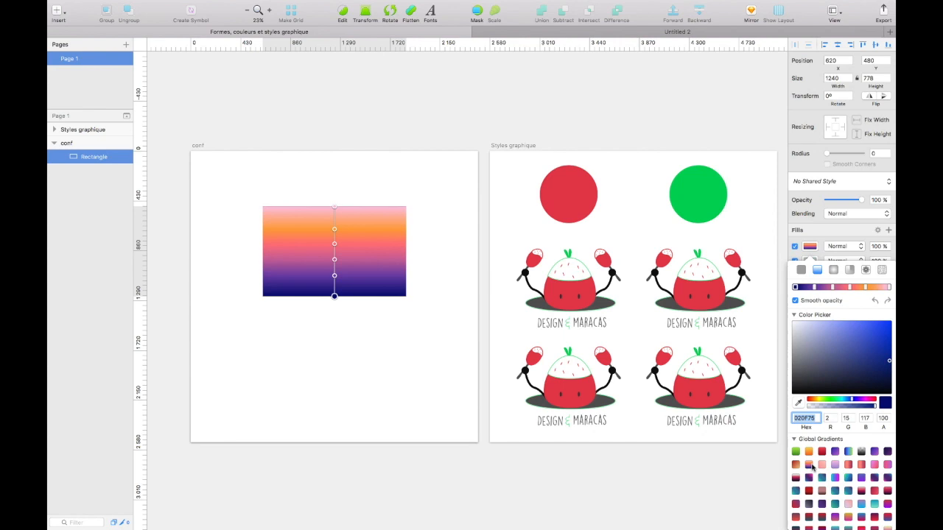
left_click(808, 451)
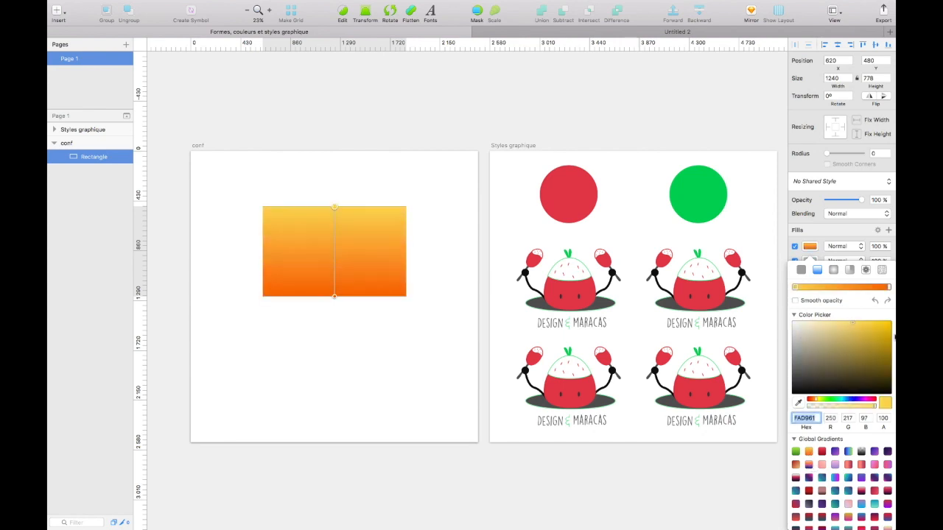
left_click(889, 289)
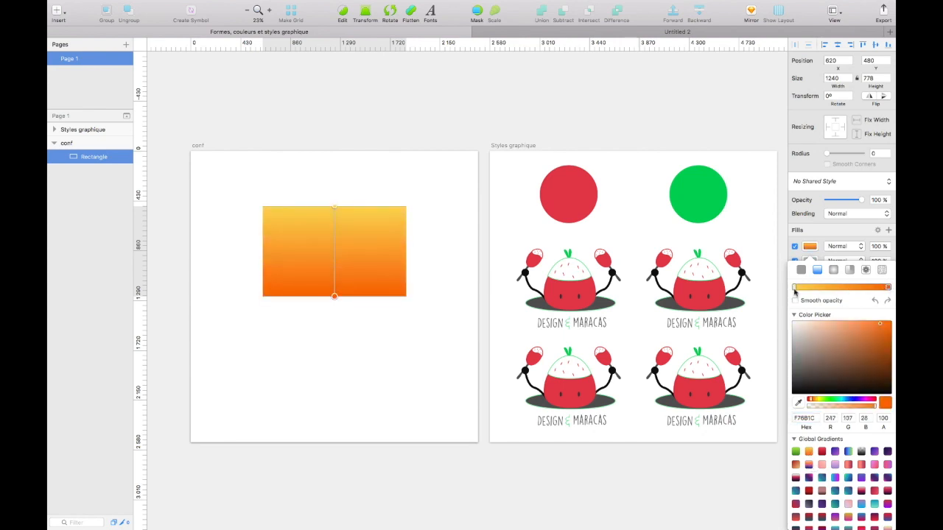
left_click(796, 287)
left_click_drag(875, 404, 785, 405)
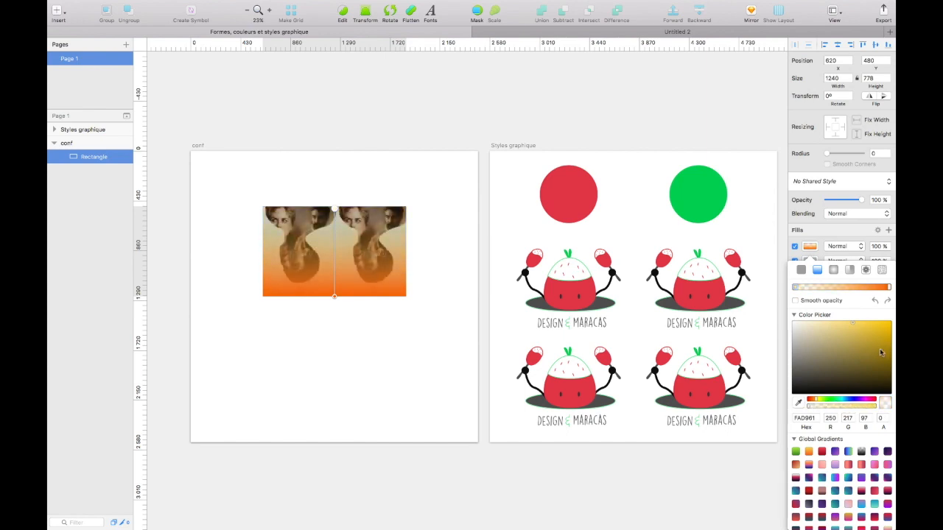
Add a third fill of Original noise above the gradient, with 62% intensity and Overlay blending
left_click(853, 234)
left_click(889, 230)
left_click(810, 246)
left_click(882, 270)
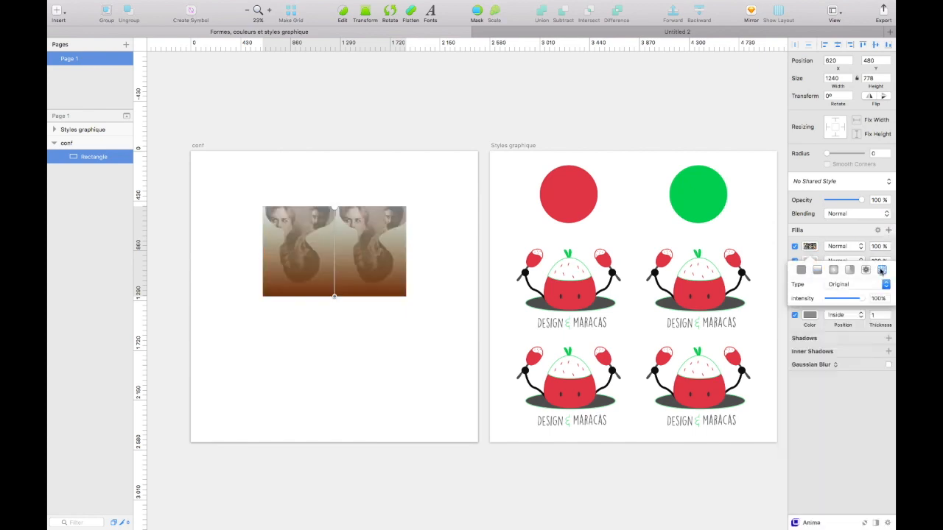
left_click(885, 284)
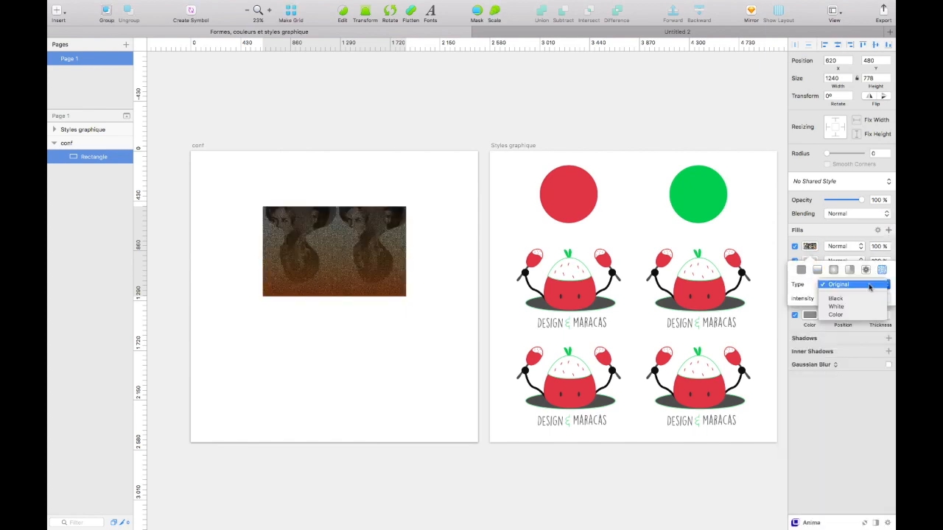
left_click(869, 285)
left_click_drag(867, 297, 847, 300)
left_click(857, 246)
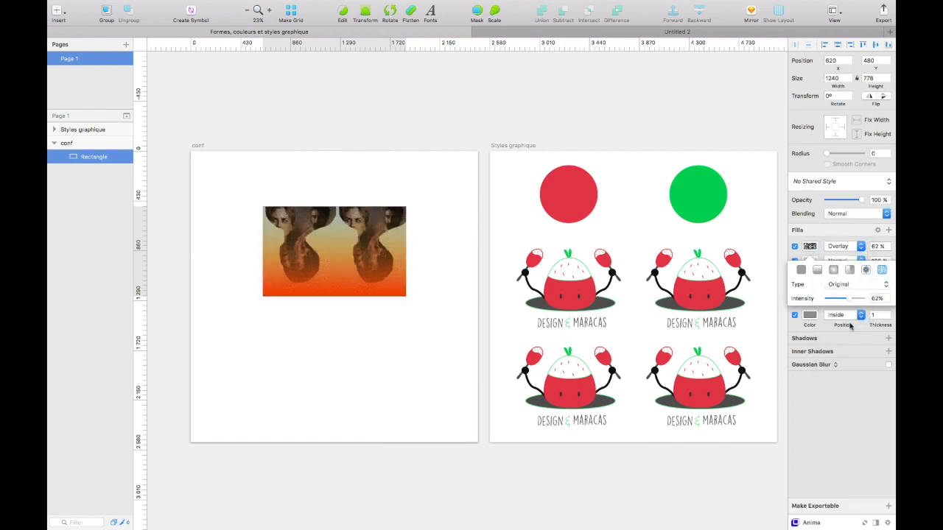
left_click(825, 251)
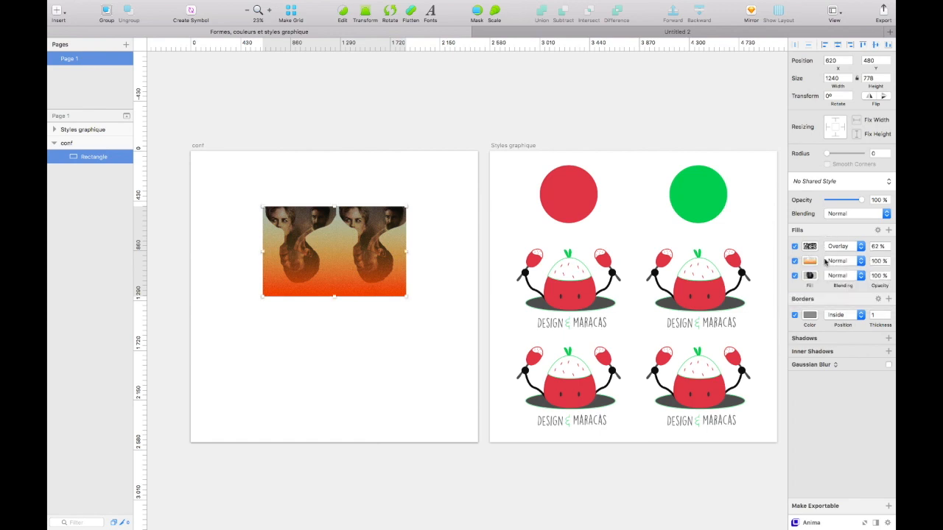
Enlarge the rectangle to about 1823 by 1773 at about X 80, Y 57, and delete it from the conf artboard
left_click_drag(407, 299, 336, 319)
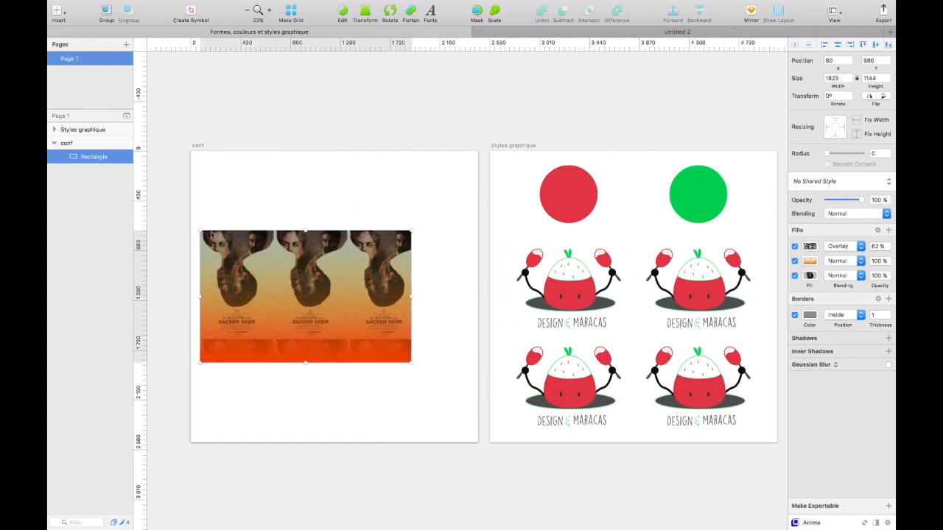
left_click_drag(306, 231, 312, 160)
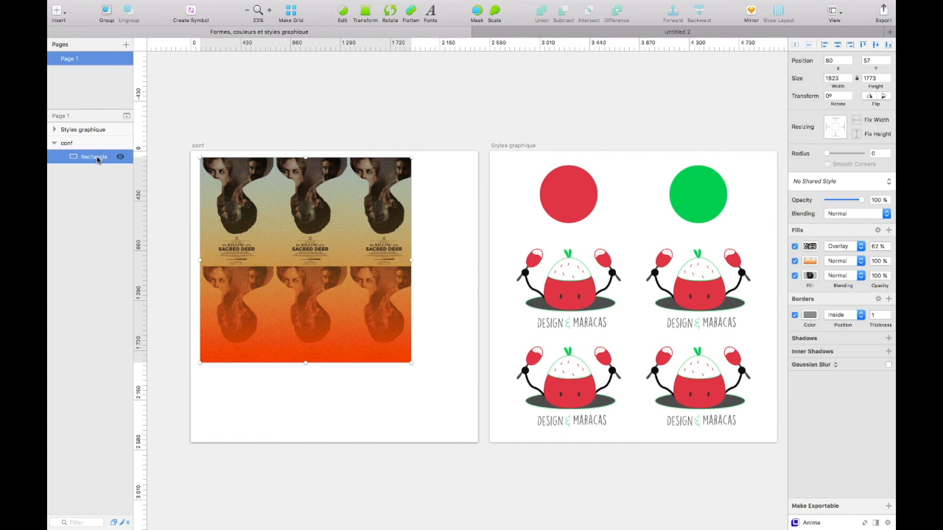
key("BackSpace")
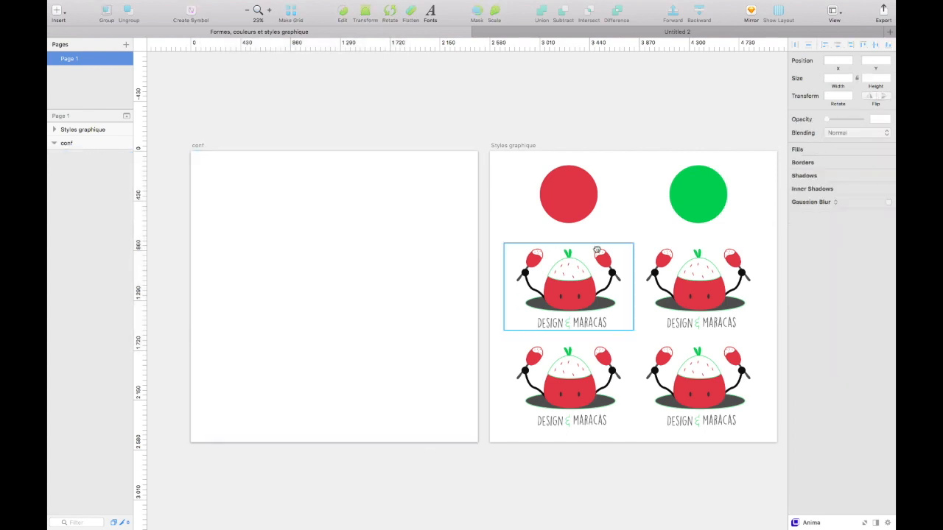
Examine the mascots on the Styles graphique artboard and check the shared style on the upper-left mascot's red body
scroll(454, 234, "right", 5)
scroll(455, 234, "right", 2)
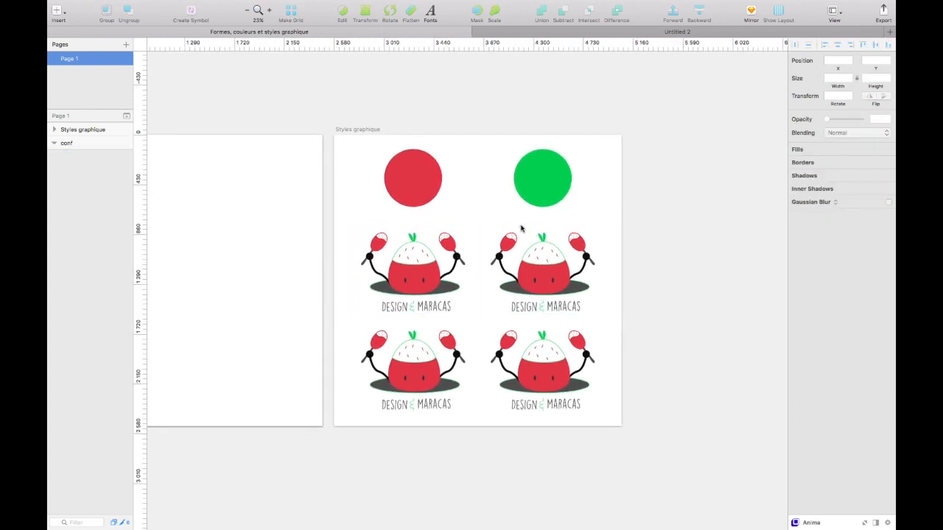
scroll(521, 235, "down", 2)
scroll(522, 231, "up", 3)
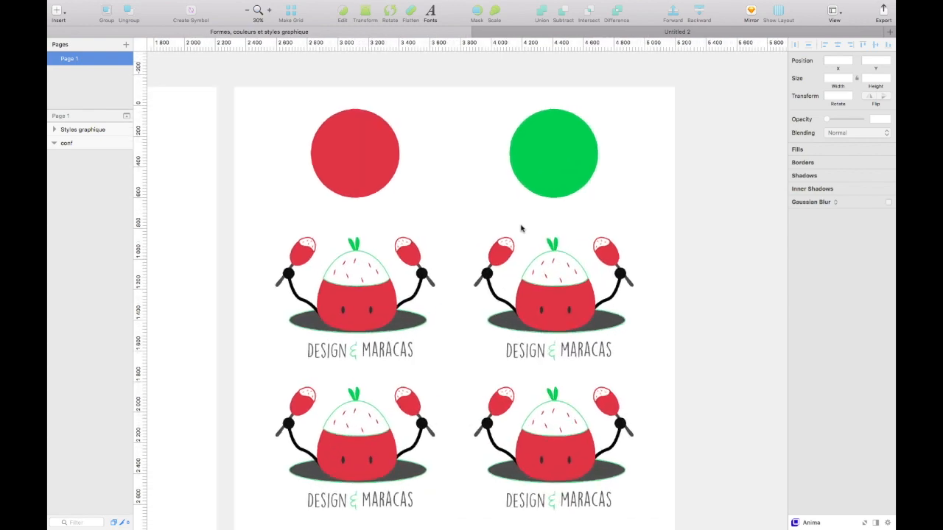
scroll(560, 295, "down", 3)
scroll(559, 296, "right", 1)
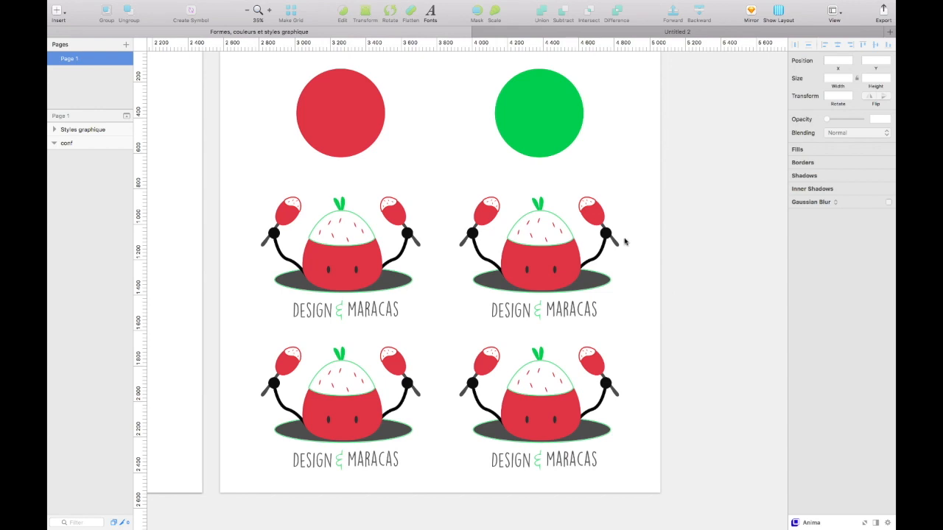
left_click(372, 266)
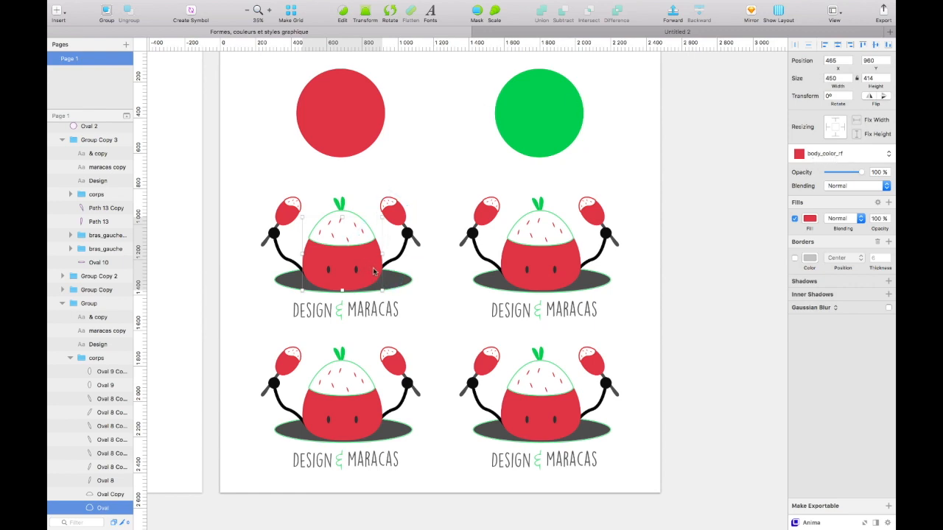
Change the red circle's fill to FF1733 and update the shared style body_color_rf with the new colour
left_click(352, 116)
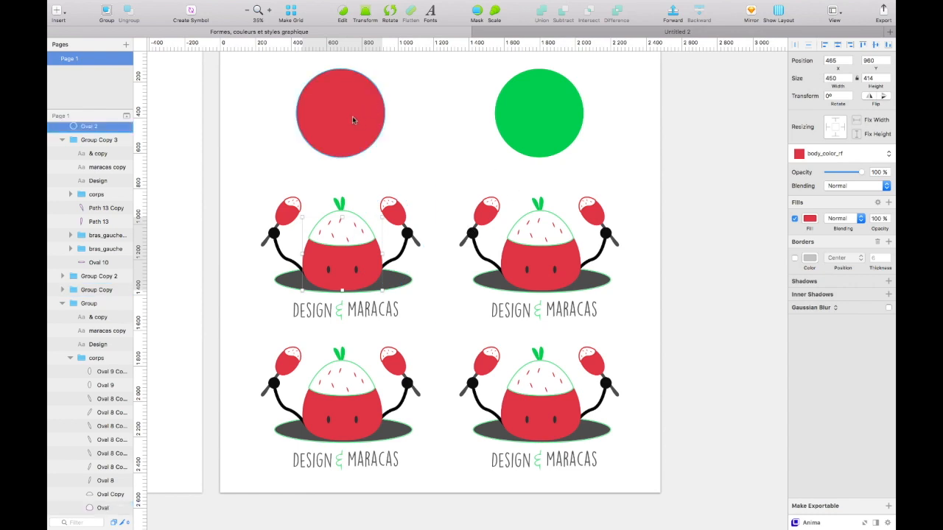
left_click(811, 219)
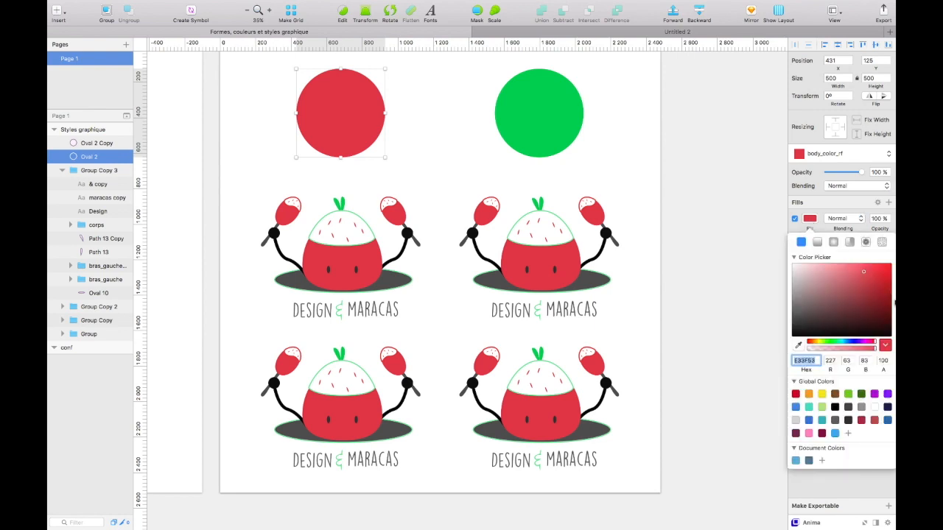
left_click_drag(864, 274, 881, 264)
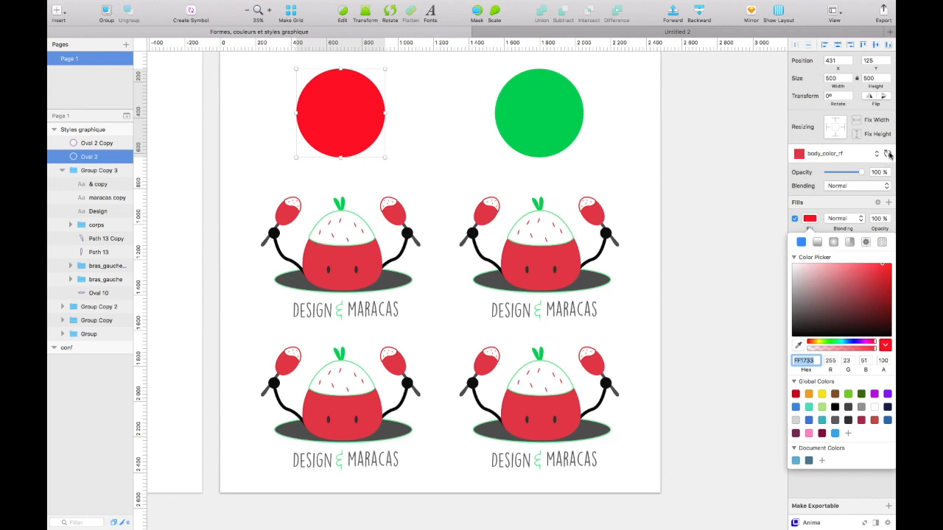
left_click(888, 153)
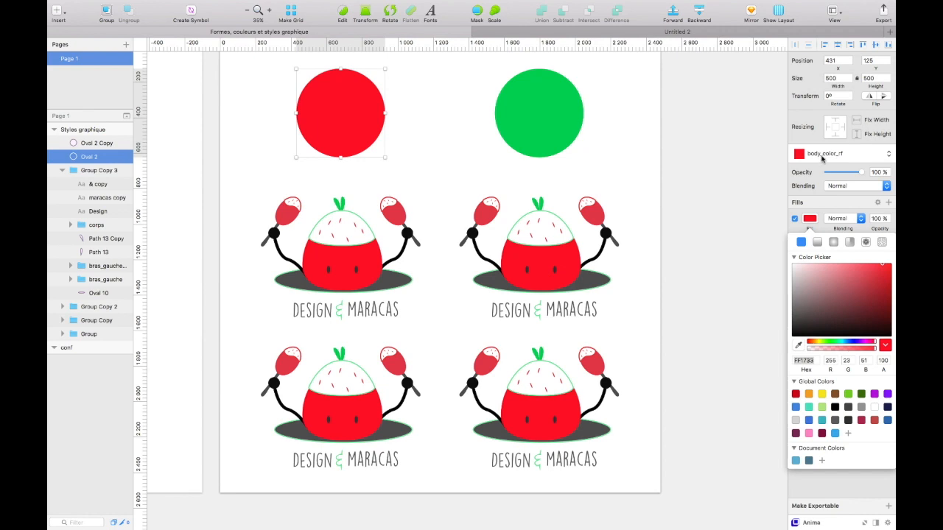
left_click(448, 131)
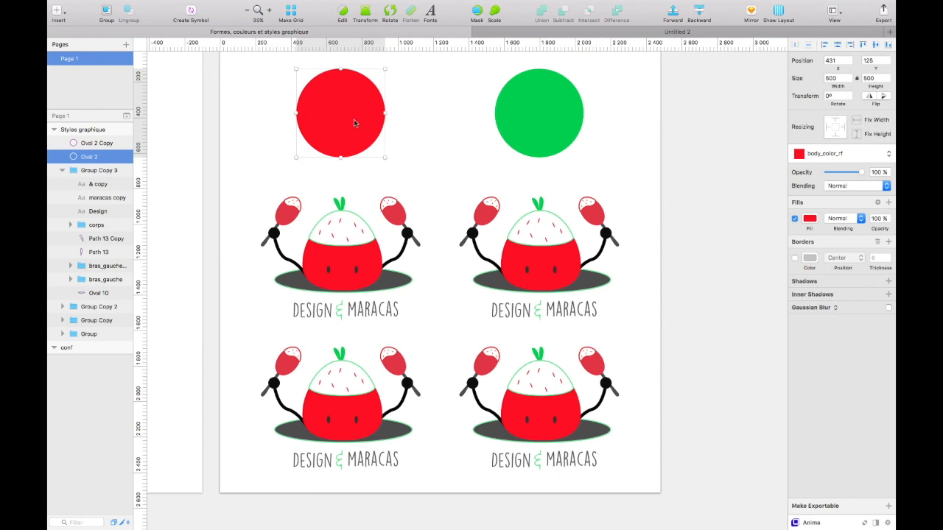
Check the shared style and fill on the upper-right mascot's body
left_click(567, 267, "super")
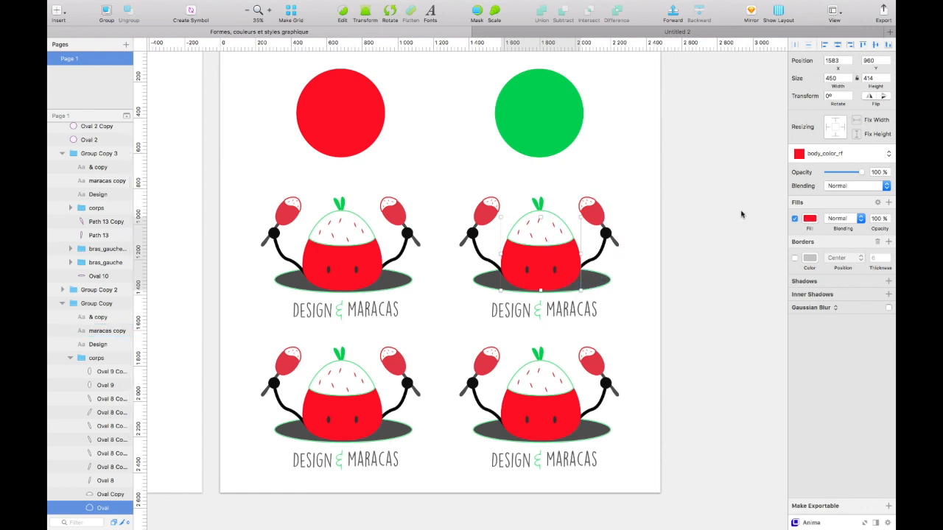
Change the upper-right mascot's body fill to the maraca's red, E33F53, and update the shared style body_color_rf with it
left_click(809, 218)
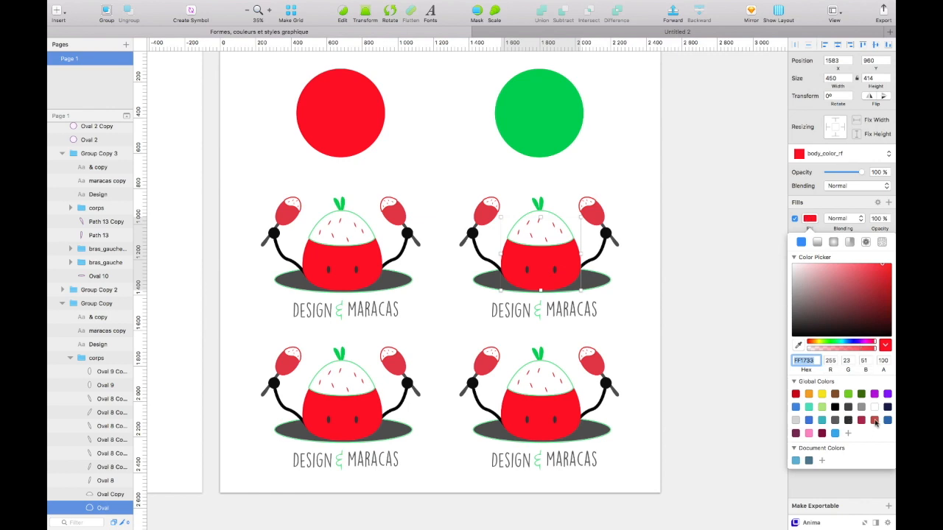
left_click(800, 347)
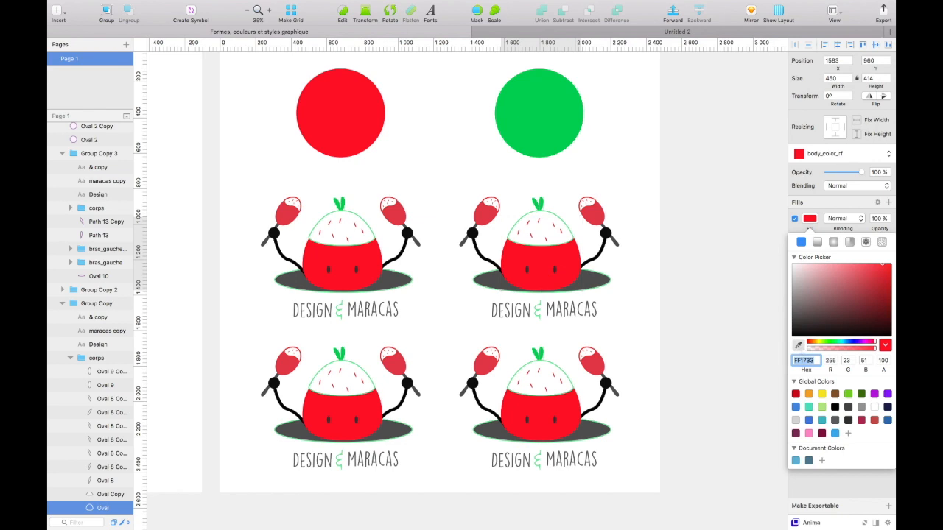
left_click(587, 219)
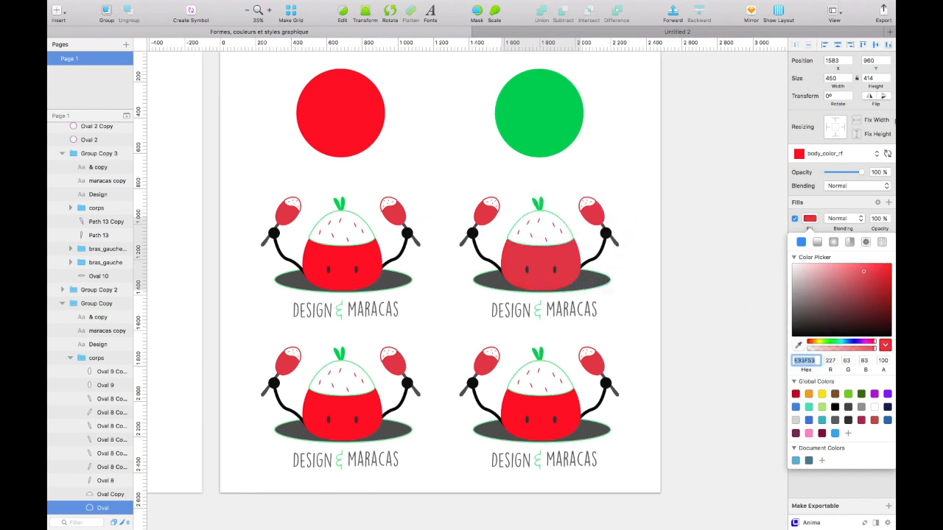
left_click(887, 154)
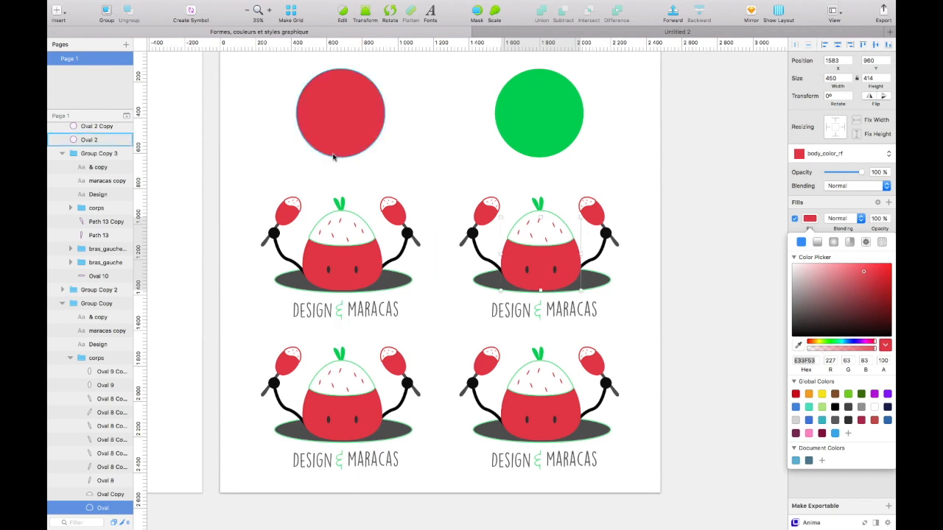
Change the green circle's fill to 123720 and update the shared style veggie_color_rf with the new colour
left_click(547, 137)
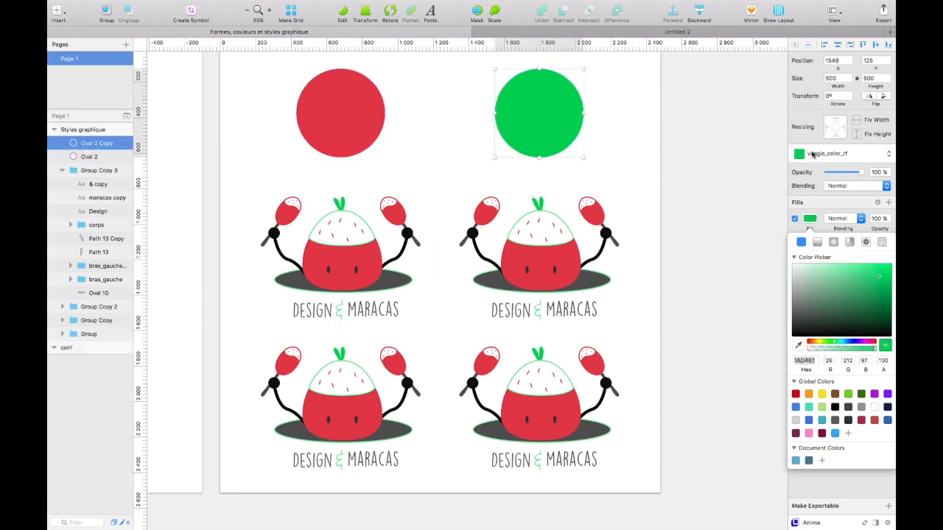
left_click(858, 321)
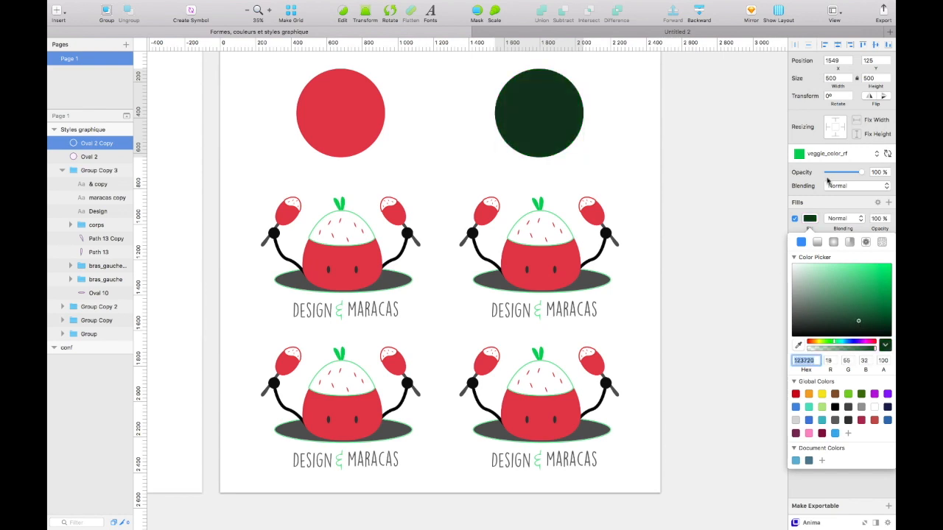
left_click(886, 153)
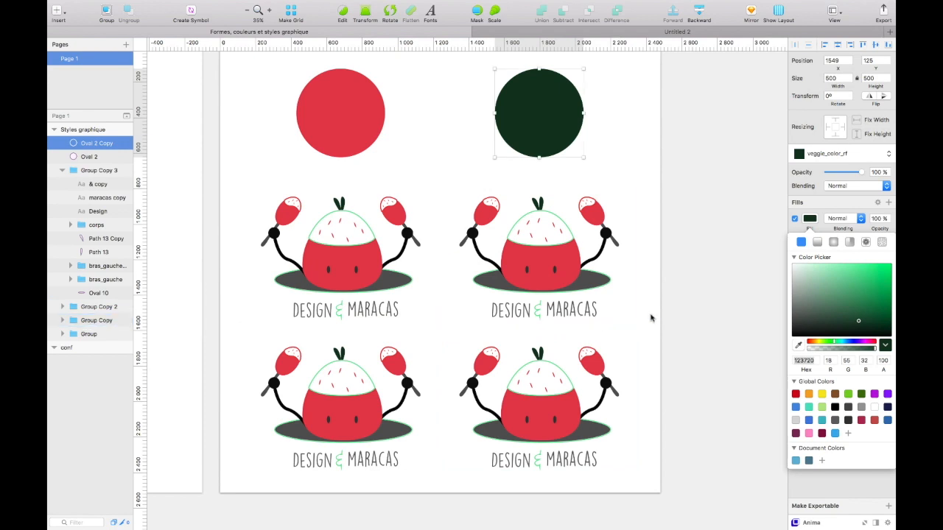
Undo the veggie_color_rf style update and close the colour picker
key("alt")
left_click(720, 208)
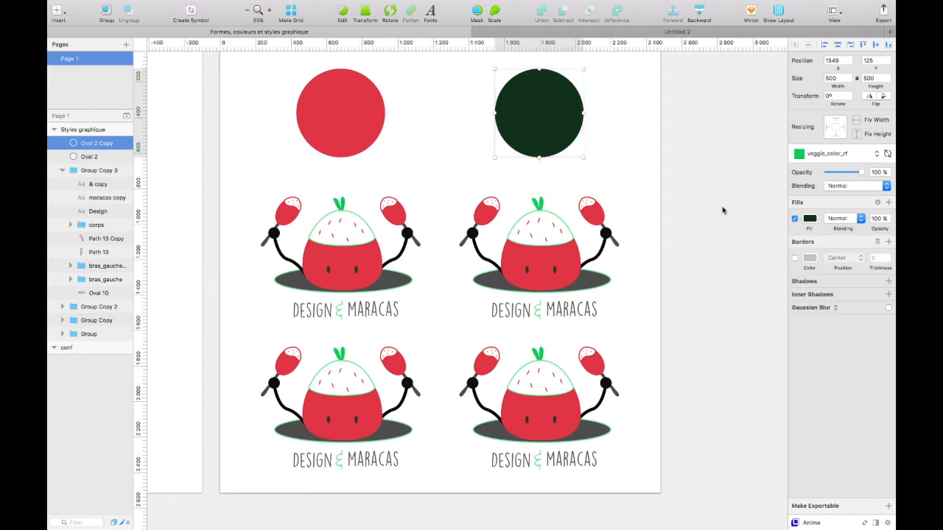
Move the dark green circle next to the red circle and shift both circles left above the upper-left mascot
left_click_drag(561, 115, 463, 115)
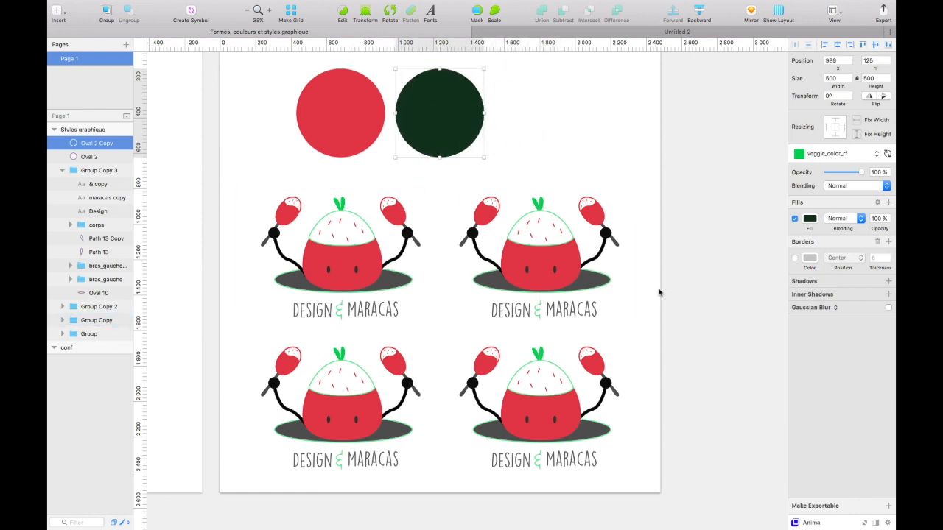
left_click(376, 123)
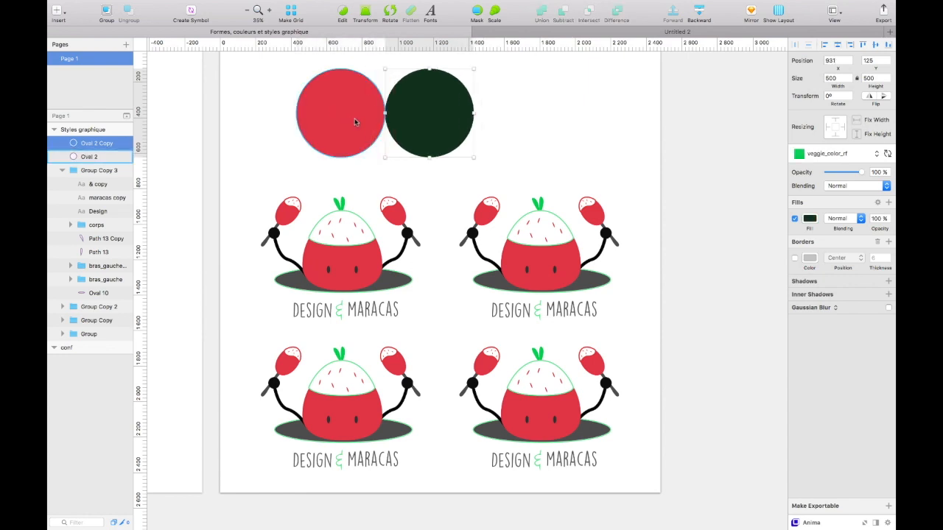
left_click(355, 121, "shift")
left_click_drag(351, 120, 320, 118)
left_click(485, 127)
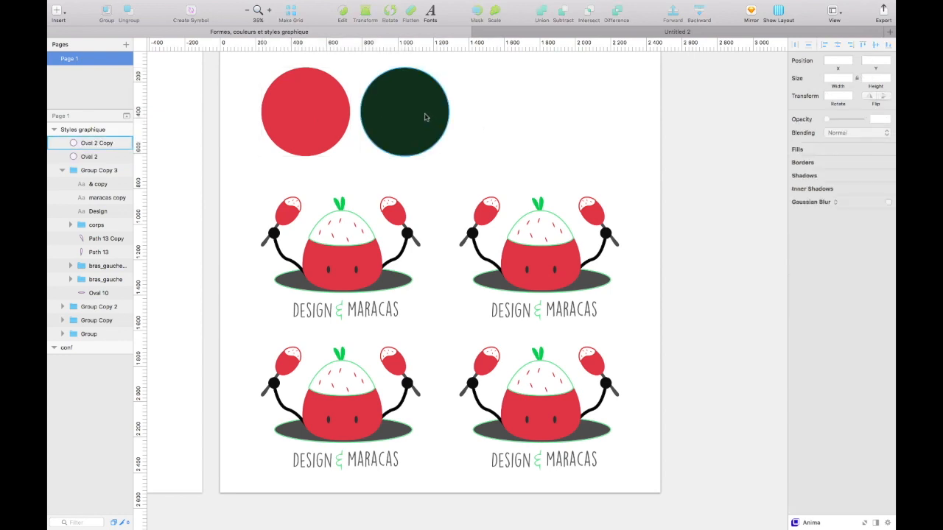
Duplicate the dark green circle to X 1549, Y 118 and apply the shared style hole_style_rf to the copy
left_click(427, 116)
left_click_drag(526, 115, 563, 119)
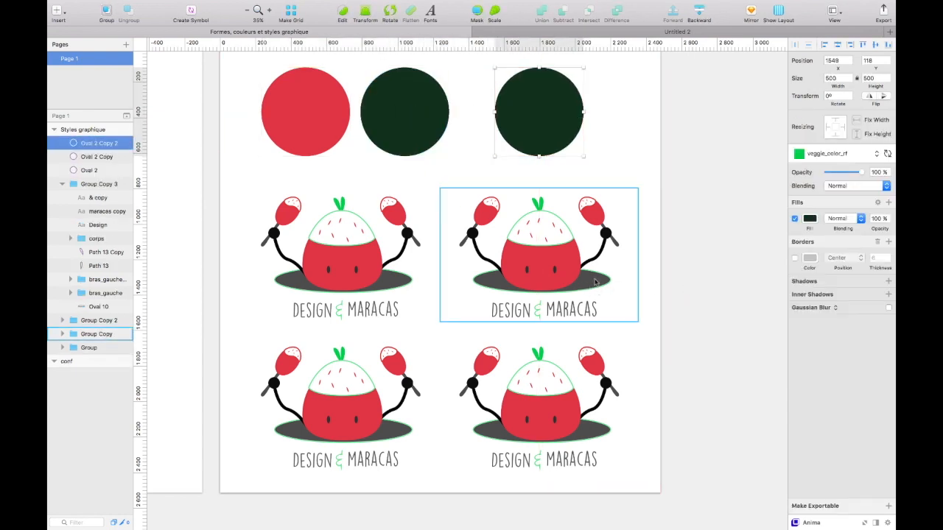
left_click(841, 155)
left_click(833, 142)
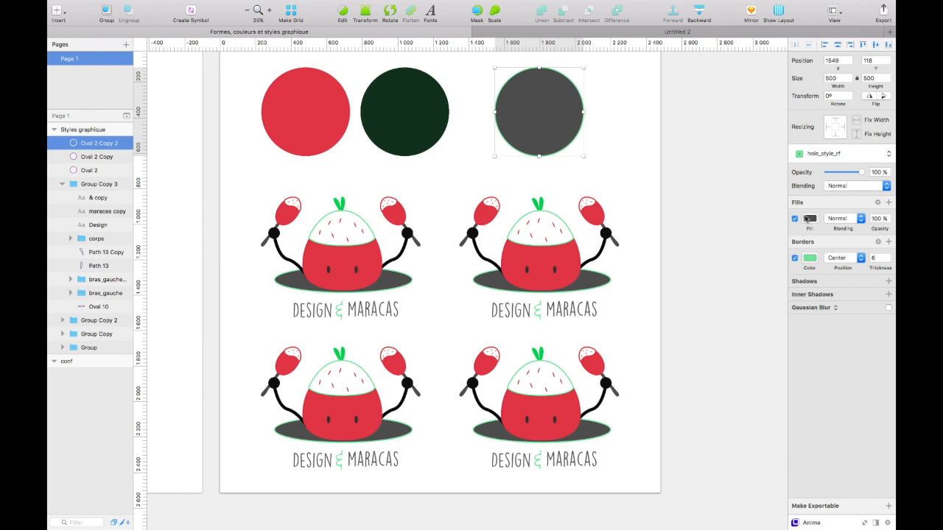
Set the copied circle's border thickness to 16 and update the shared style hole_style_rf
type("13")
key("Return")
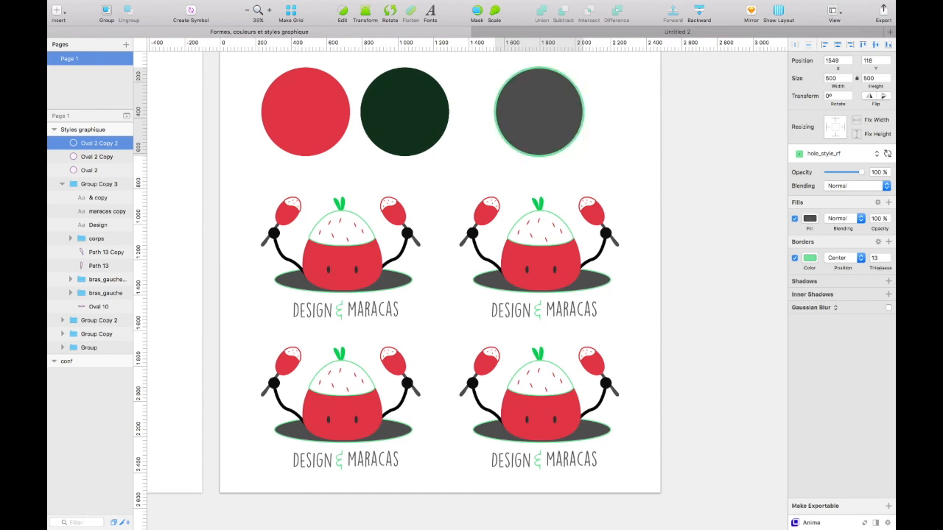
left_click(887, 153)
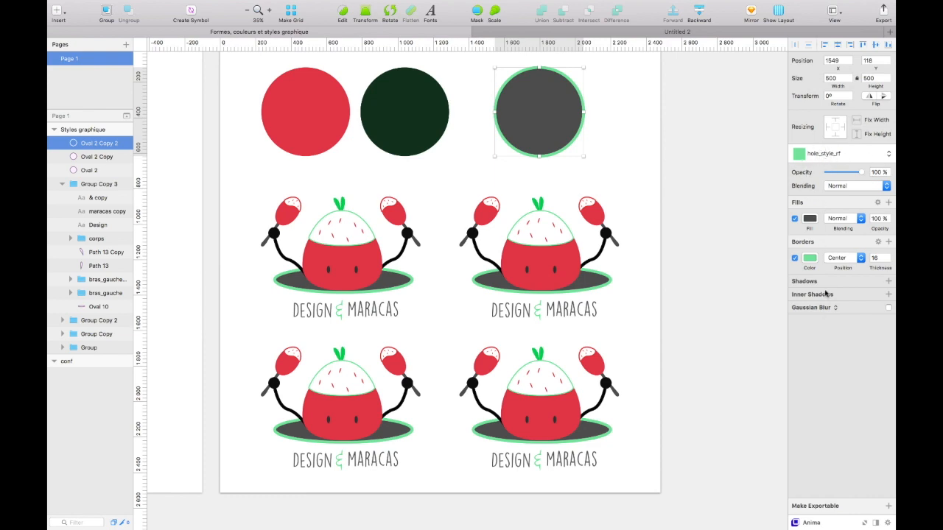
Add a shadow with Y 26 and blur 24 to the grey circle and update hole_style_rf with it
left_click(889, 282)
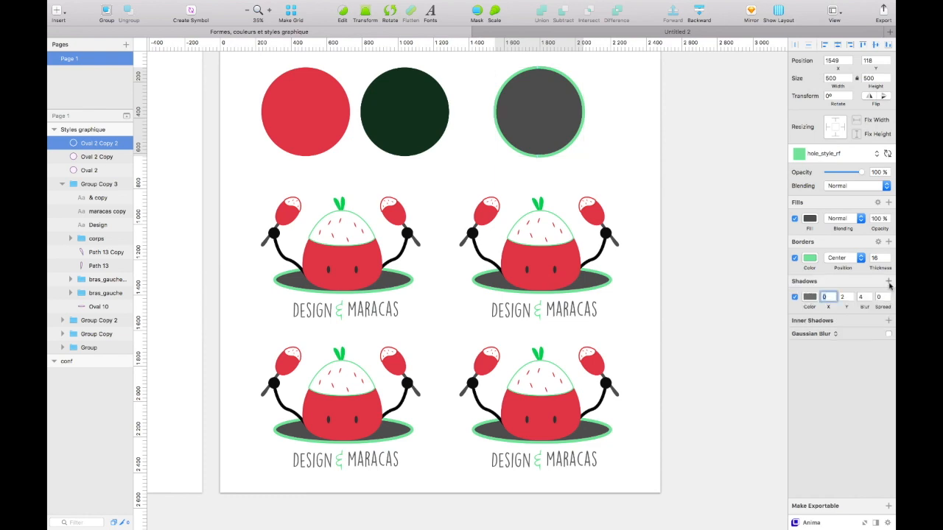
left_click_drag(845, 306, 871, 306)
left_click(889, 153)
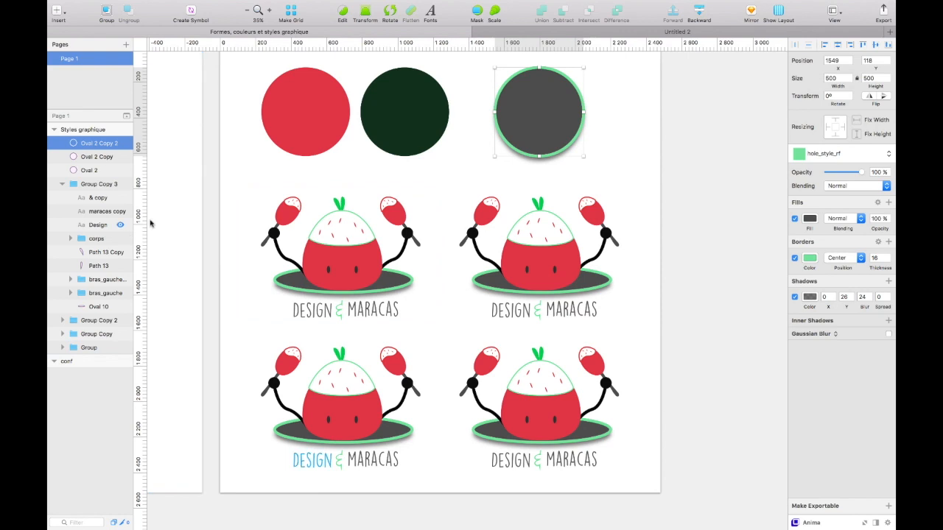
Collapse the Styles graphique layers and draw a rectangle about 1372 by 274 at about X 567, Y 719 on the conf artboard
scroll(376, 249, "left", 5)
left_click_drag(376, 249, 177, 261)
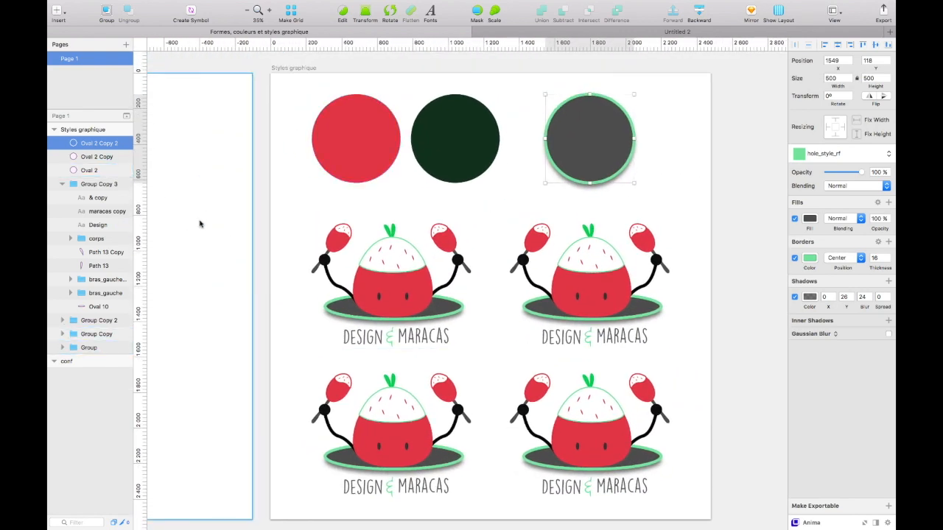
left_click_drag(271, 259, 553, 214)
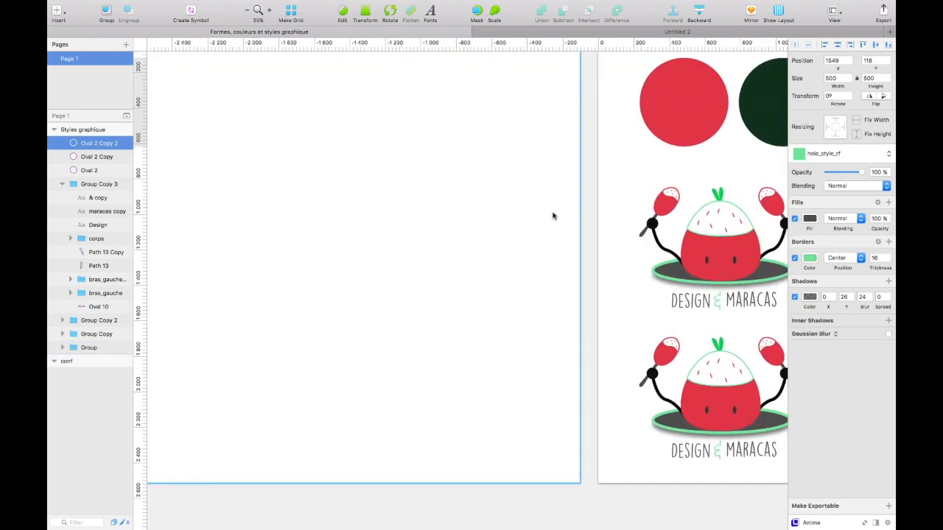
left_click(54, 130)
scroll(322, 194, "up", 3)
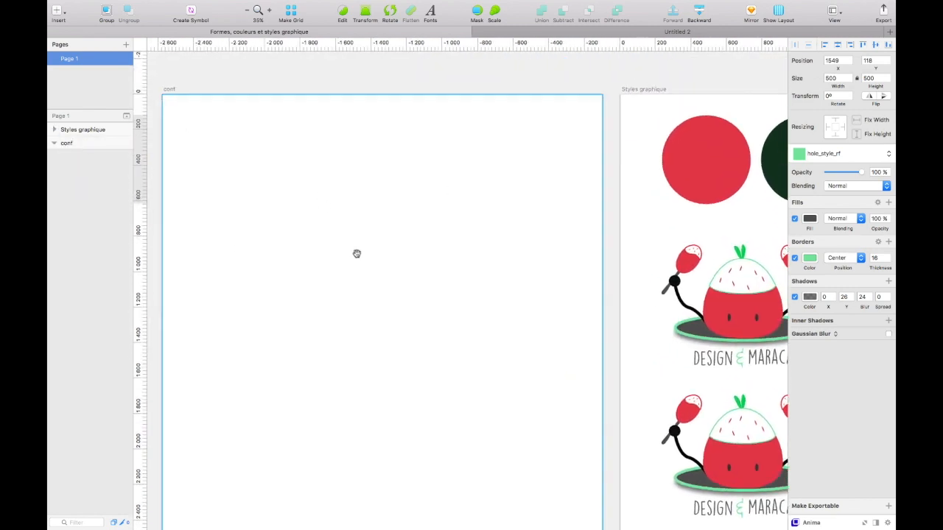
key("r")
left_click_drag(254, 182, 499, 231)
left_click_drag(389, 219, 376, 236)
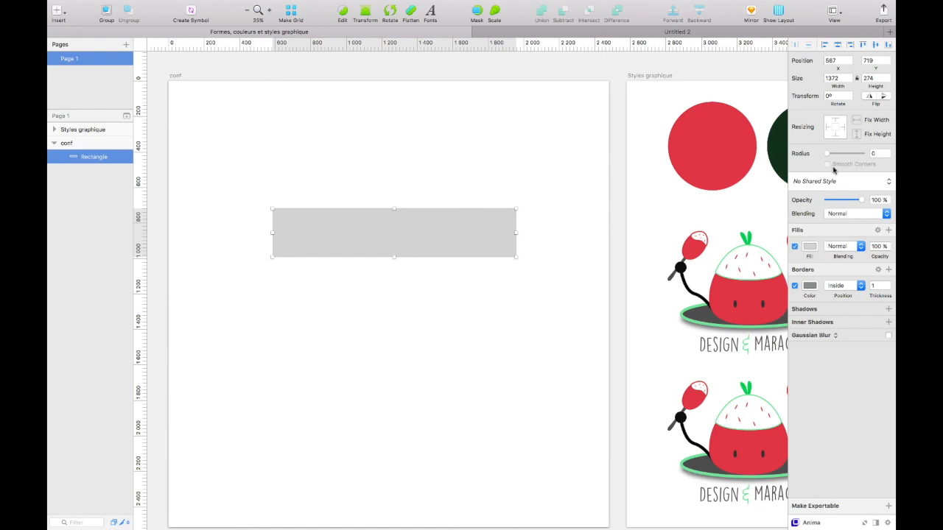
Round the rectangle's corners to a radius of 53 and fill it with a blue global colour
left_click_drag(826, 153, 853, 159)
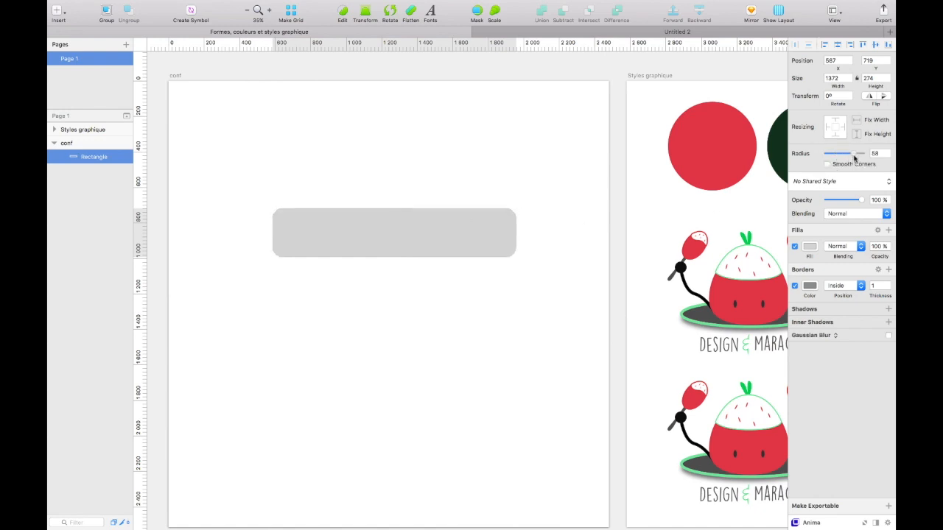
left_click(808, 245)
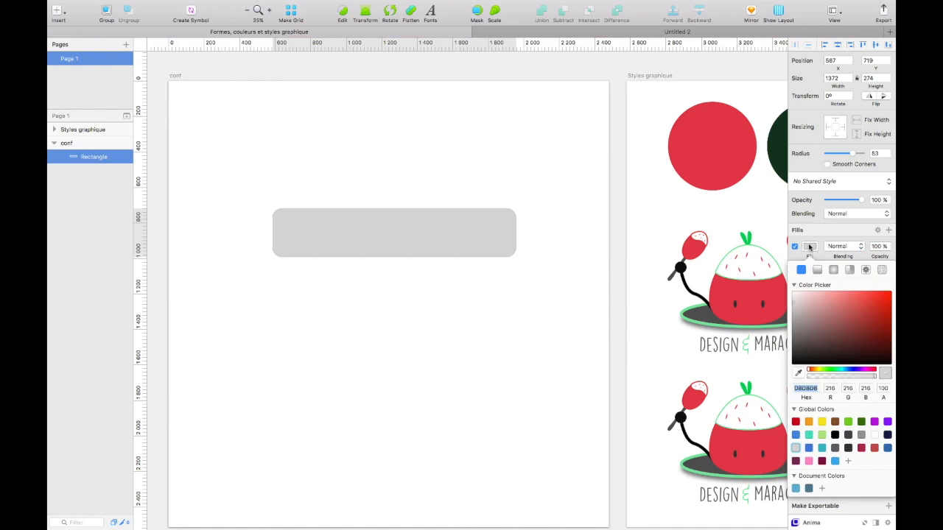
left_click(811, 450)
left_click(850, 241)
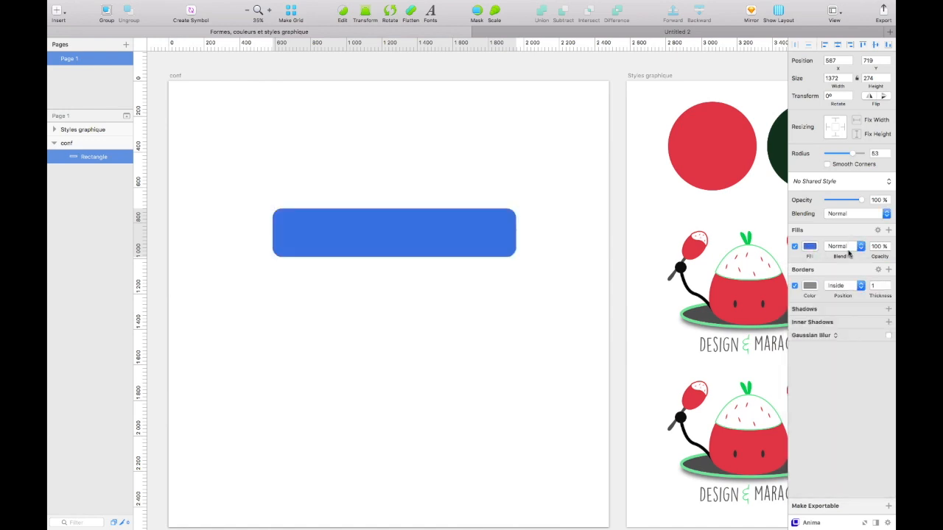
Add a shadow with blur 13 to the blue rectangle and add a second, centred border that is switched off
left_click(887, 309)
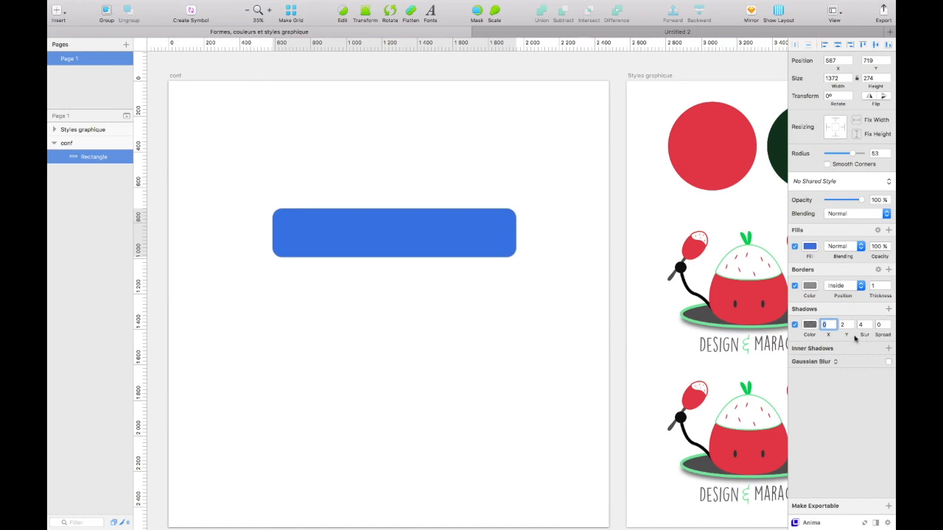
left_click_drag(860, 335, 864, 335)
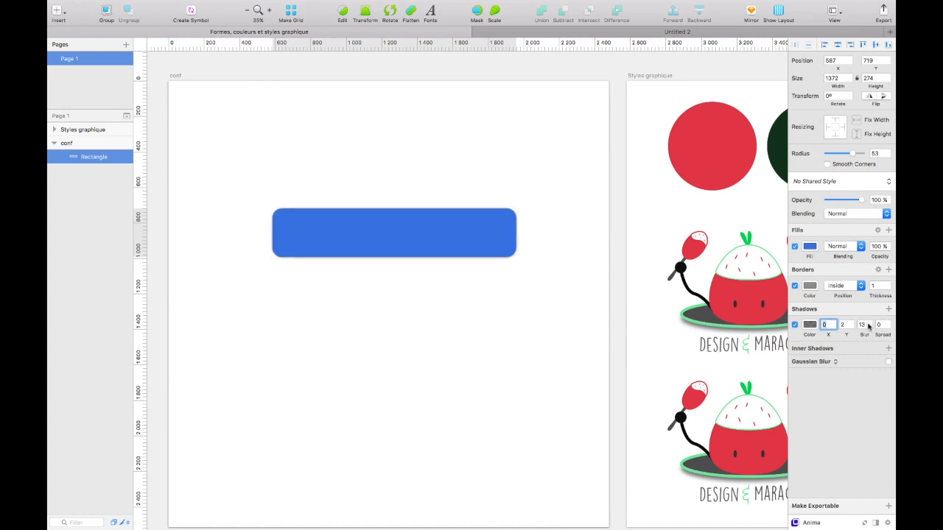
left_click(888, 269)
left_click(810, 285)
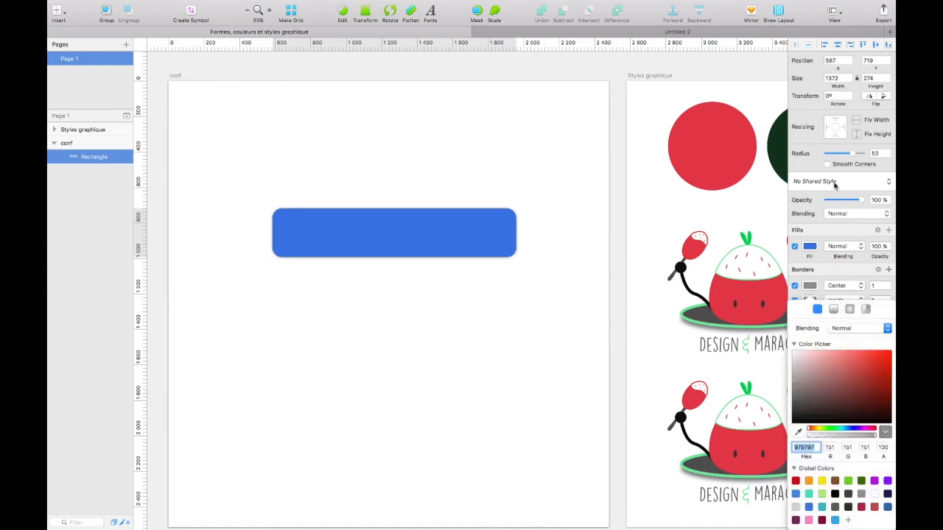
left_click(810, 286)
left_click(794, 287)
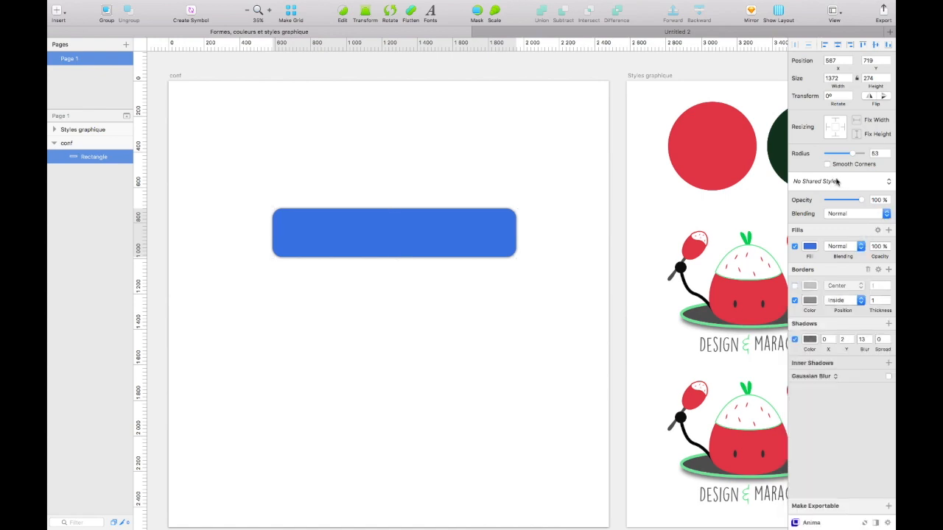
Create a new shared style named butrton_style_validation from the blue rectangle
left_click(832, 181)
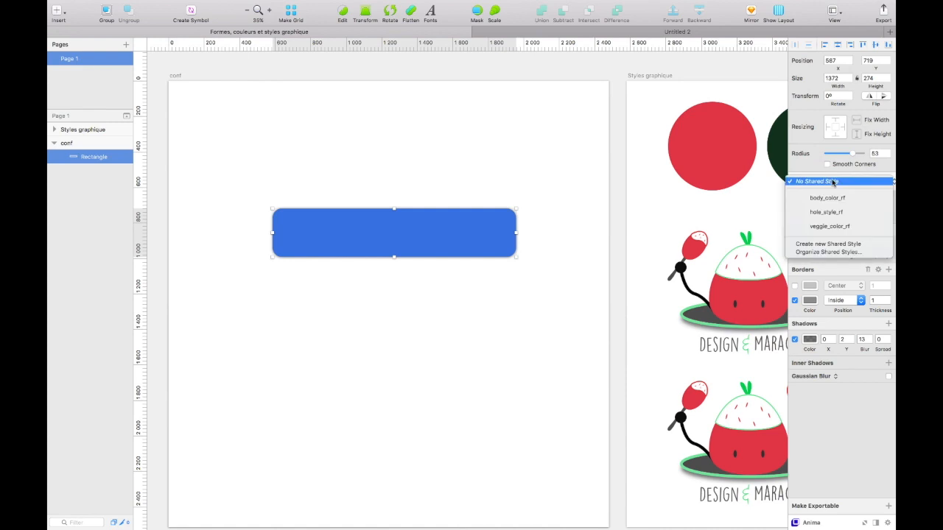
left_click(851, 245)
type("butrton_style_validation")
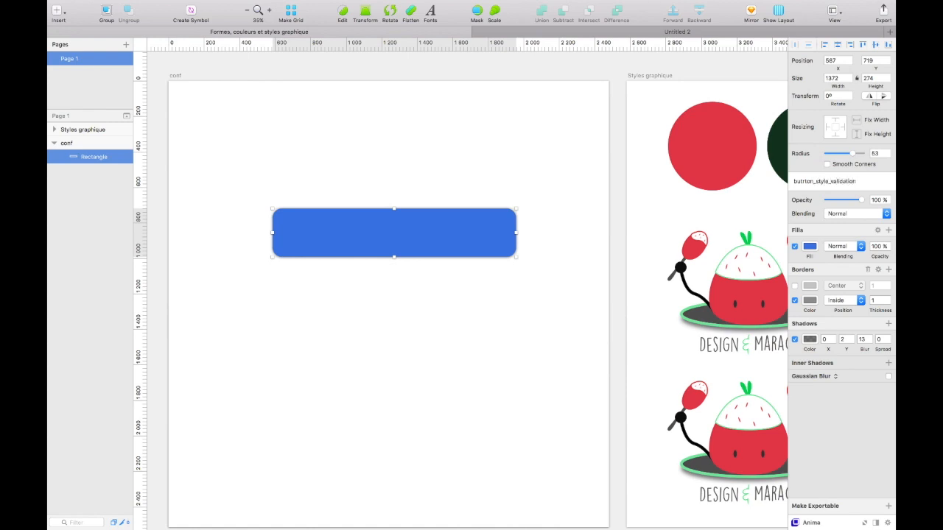
key("Return")
Correct the shared style's name to button_style_validation in the layer styles organizer and move the blue rectangle to about X 554, Y 816
left_click(822, 183)
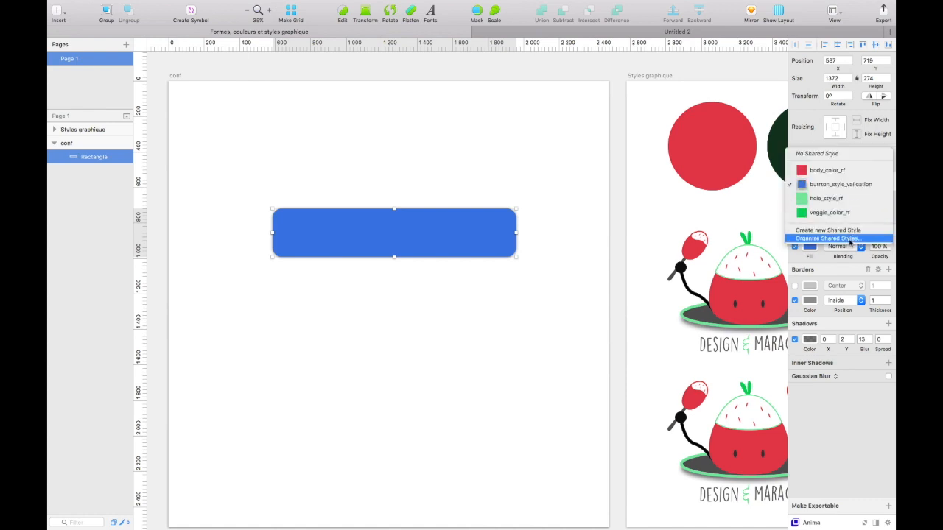
left_click(851, 239)
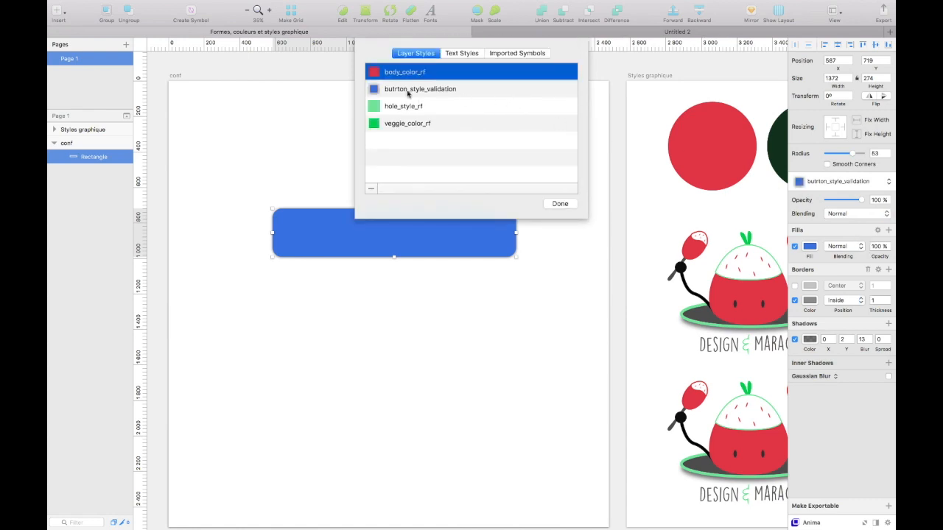
left_click(404, 89)
left_click(405, 89)
left_click(398, 88)
key("BackSpace")
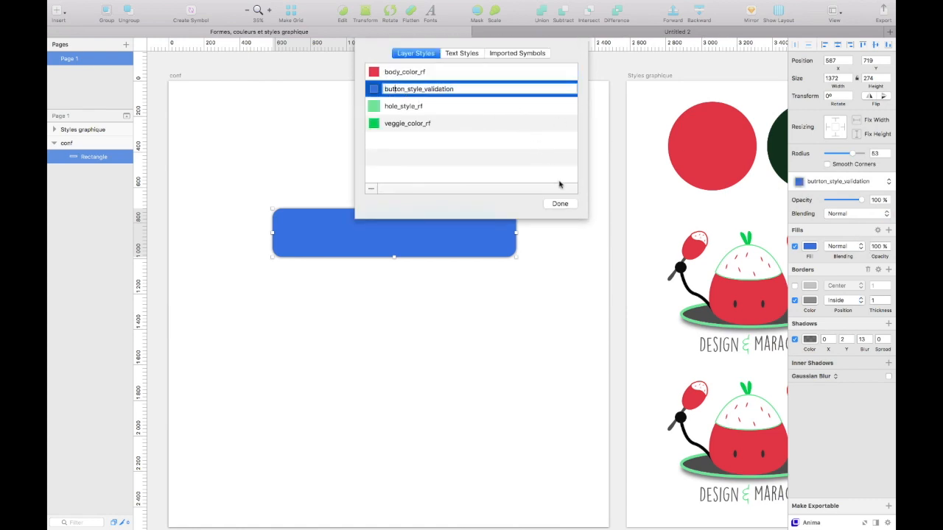
left_click(567, 208)
left_click_drag(459, 241, 453, 262)
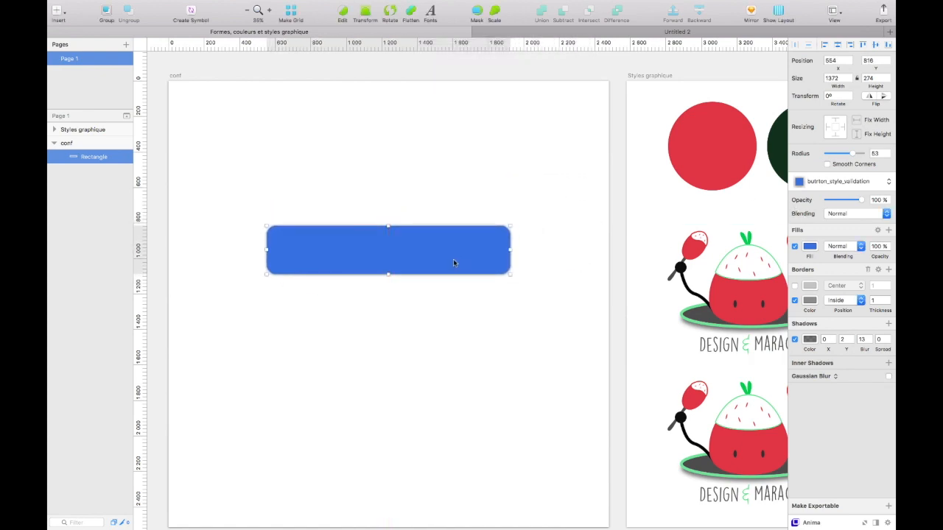
Add a new page to the document and name it r
left_click(126, 45)
key("BackSpace")
type("r")
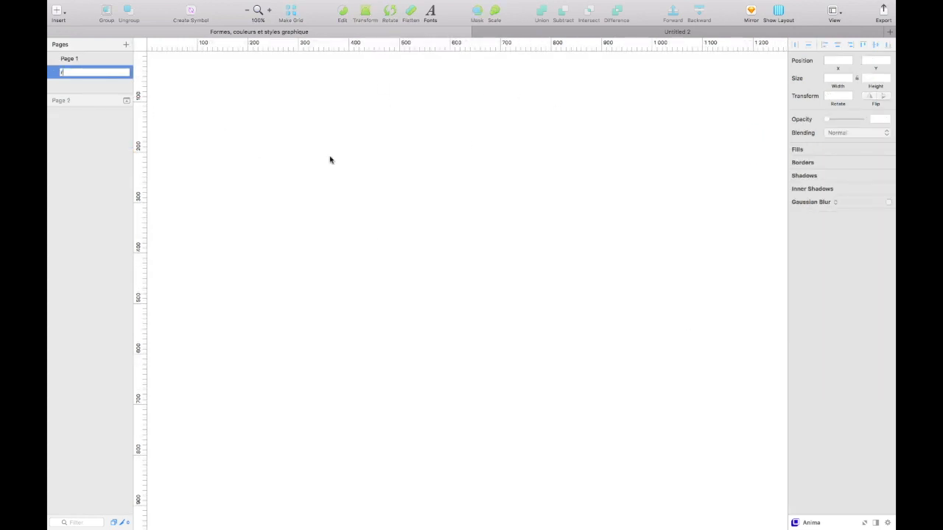
key("Return")
Draw a rectangle of about 687 by 155 on page r and apply the butrton_style_validation shared style to it
key("r")
left_click_drag(298, 125, 646, 203)
left_click(834, 152)
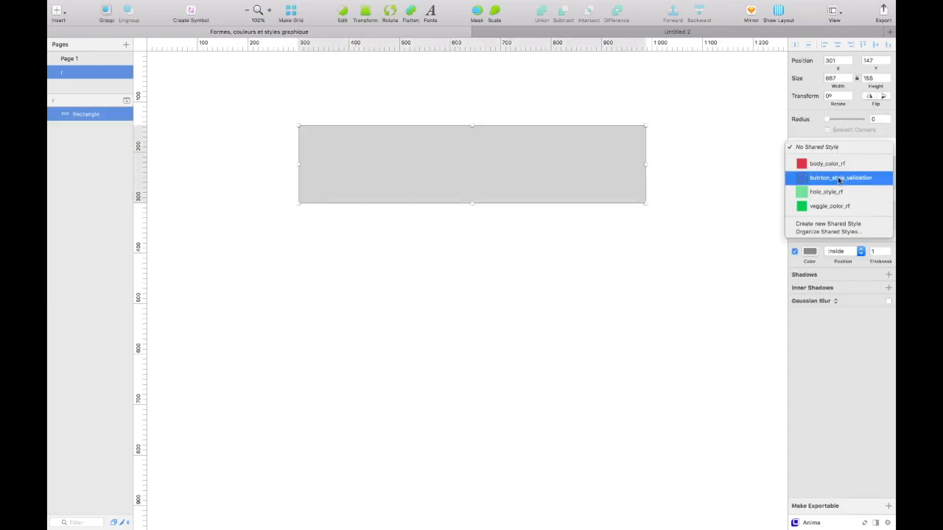
left_click(839, 179)
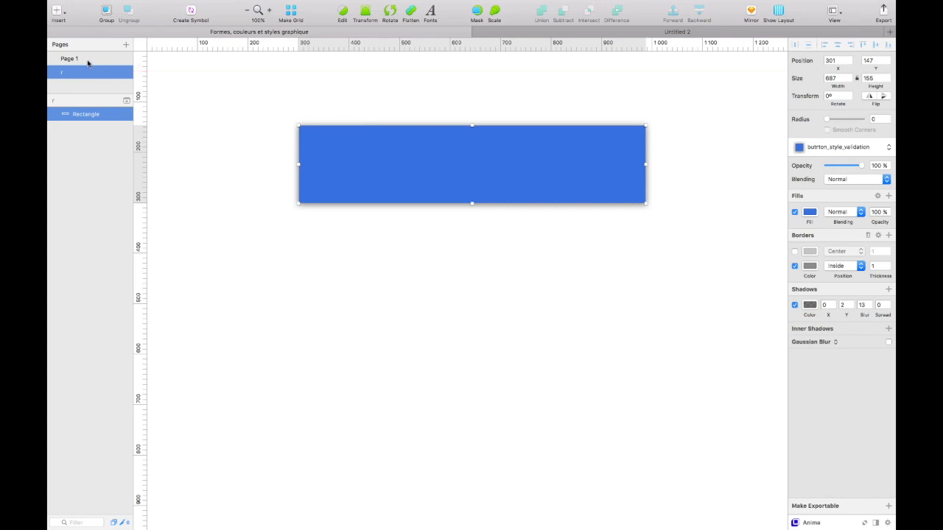
Change the rectangle's fill to a lighter blue and switch off its shadow
left_click(810, 212)
left_click(822, 414)
left_click(834, 427)
left_click(819, 171)
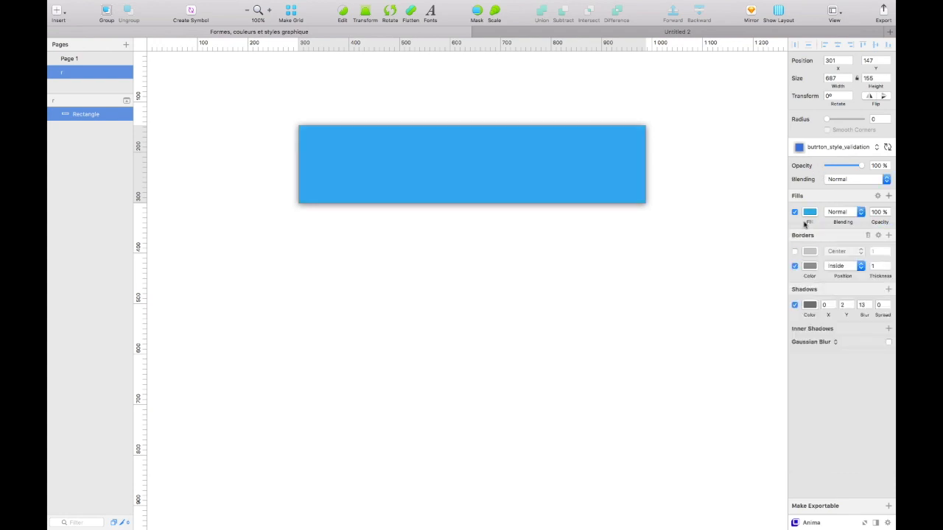
left_click(794, 307)
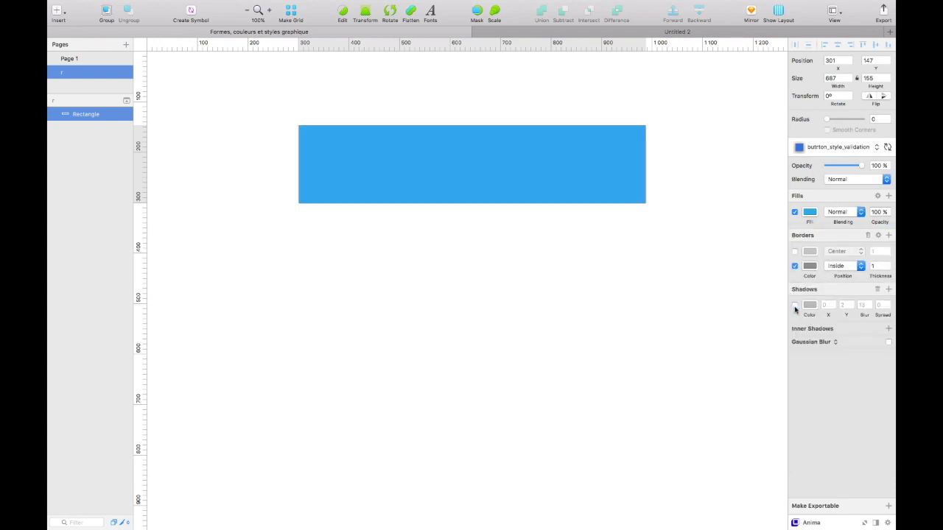
Update the butrton_style_validation shared style with the rectangle's changes, go back to Page 1 and deselect everything to check the button
left_click(887, 148)
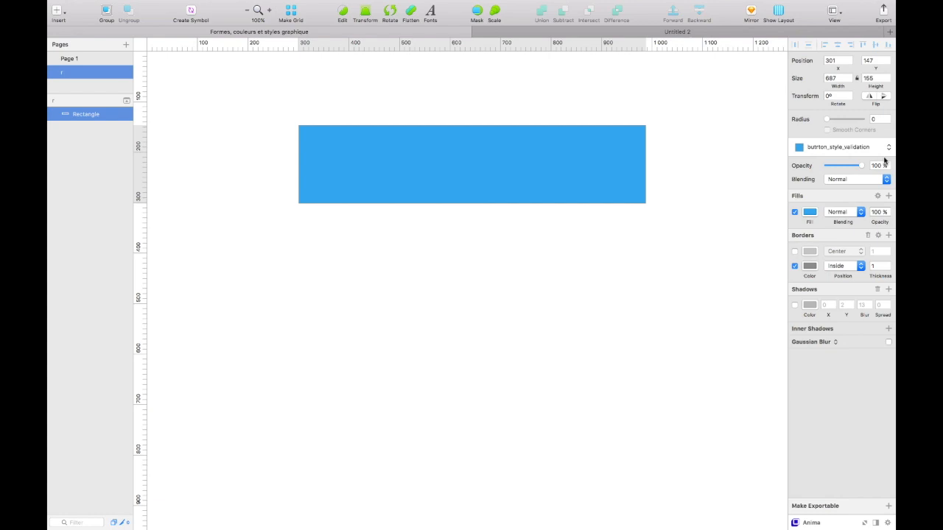
left_click(79, 59)
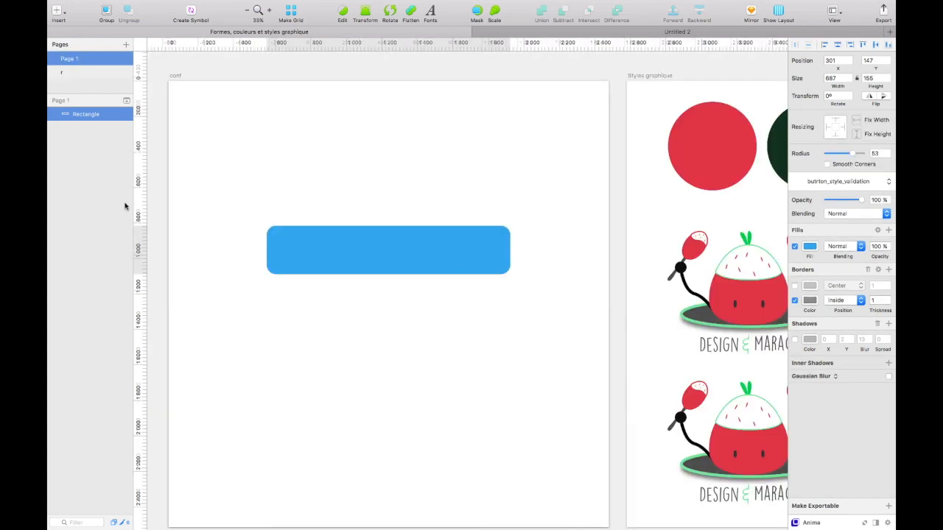
left_click(536, 213)
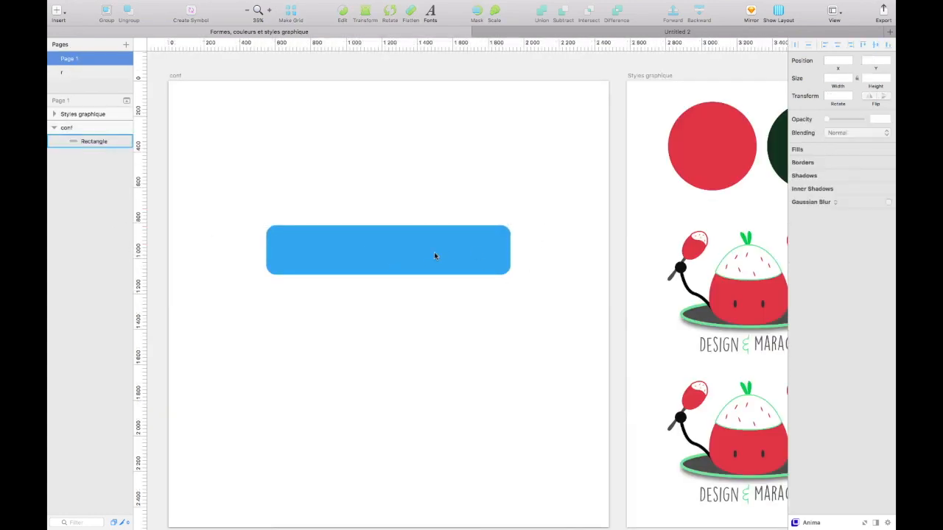